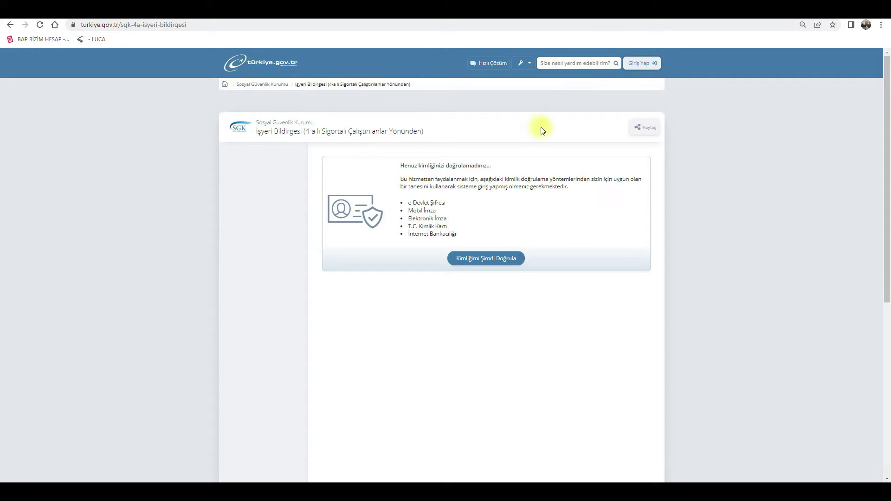
# - Verify identity with the e-Devlet T.C. identity number and password, and go to the İşyeri Bildirgesi application
pyautogui.click(486, 261)
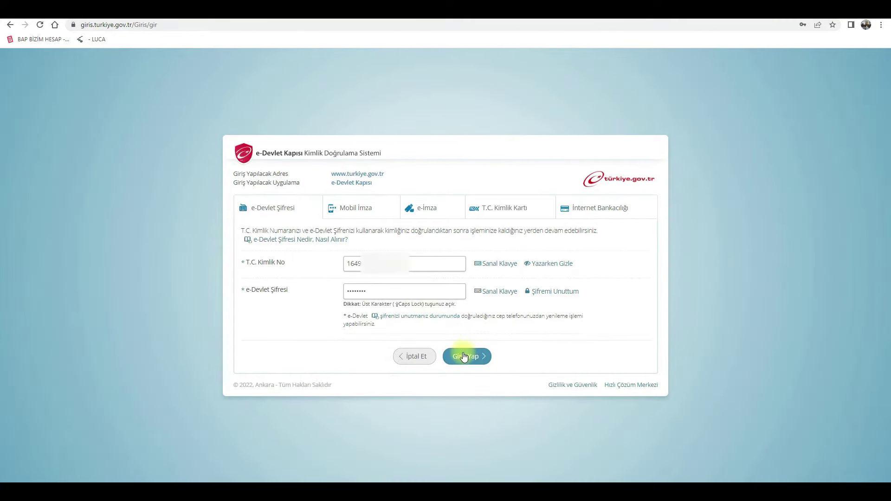
pyautogui.click(465, 357)
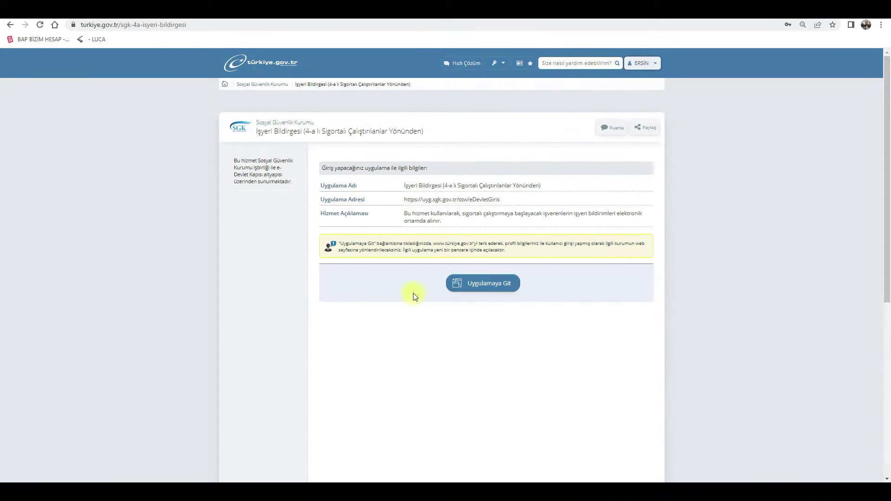
pyautogui.click(495, 286)
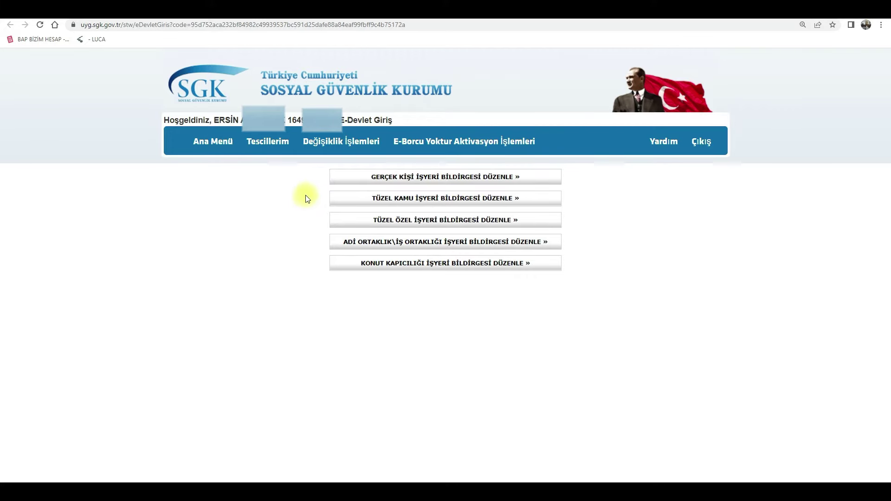
# - Start a Gerçek Kişi işyeri bildirgesi and set its location to İSTANBUL, ATAŞEHİR, SGK ATAŞEHİR SOSYAL GÜVENLİK MERKEZİ
pyautogui.click(463, 179)
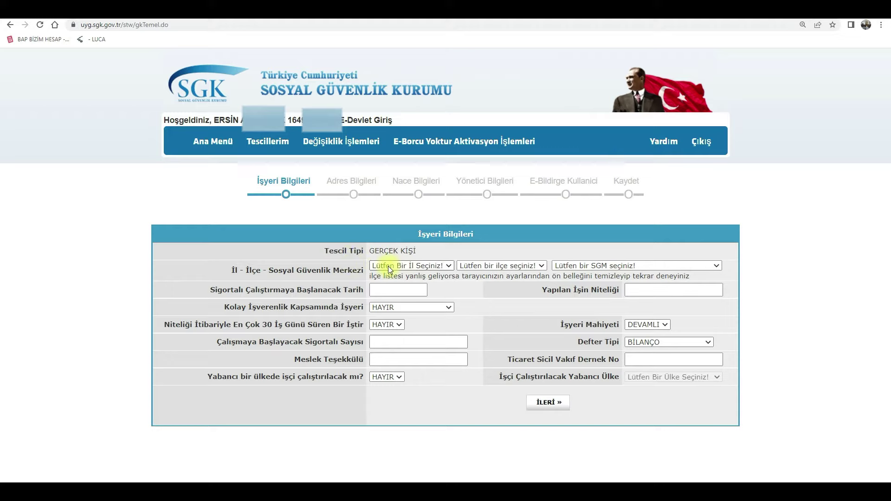
pyautogui.click(416, 267)
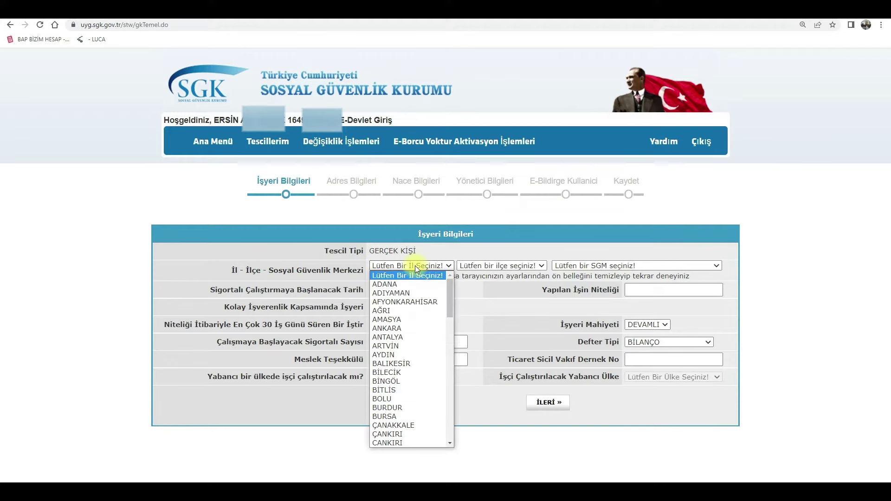
pyautogui.write('ist')
pyautogui.press('Return')
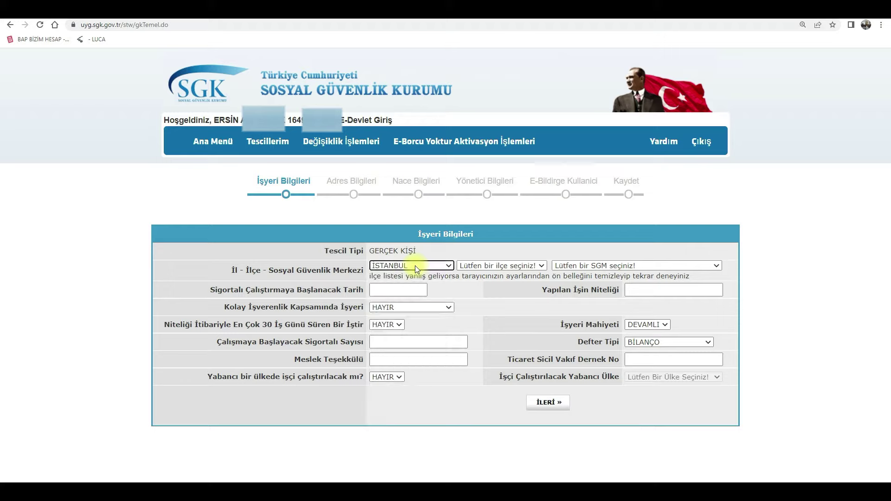
pyautogui.click(487, 269)
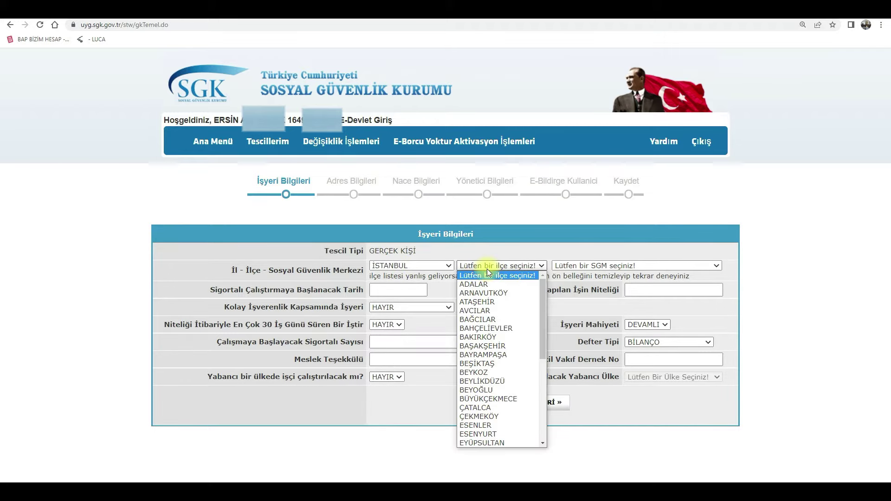
pyautogui.click(476, 302)
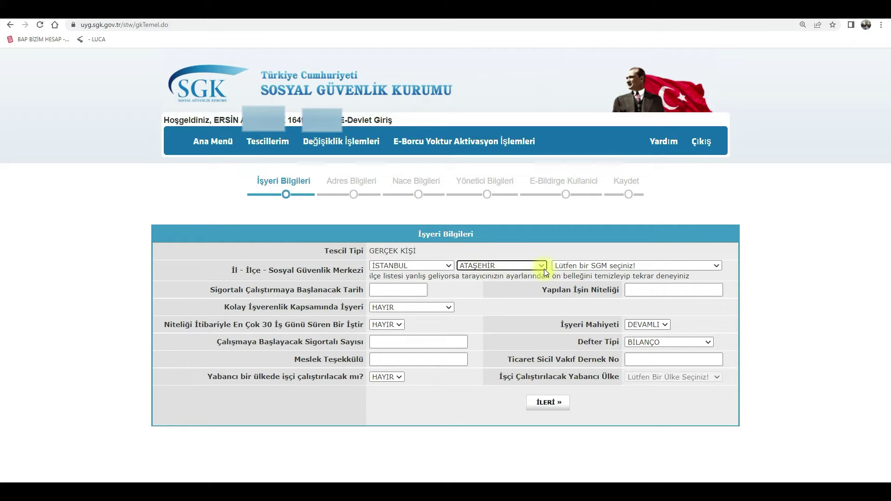
pyautogui.click(601, 268)
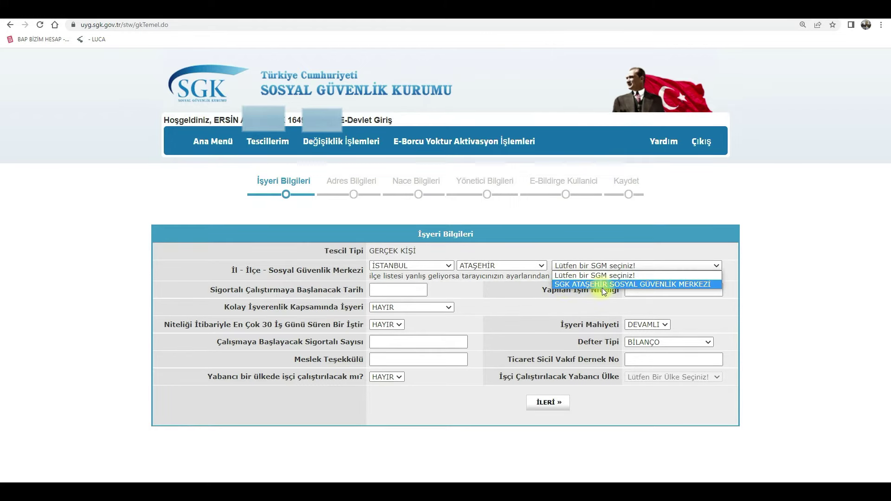
pyautogui.click(628, 286)
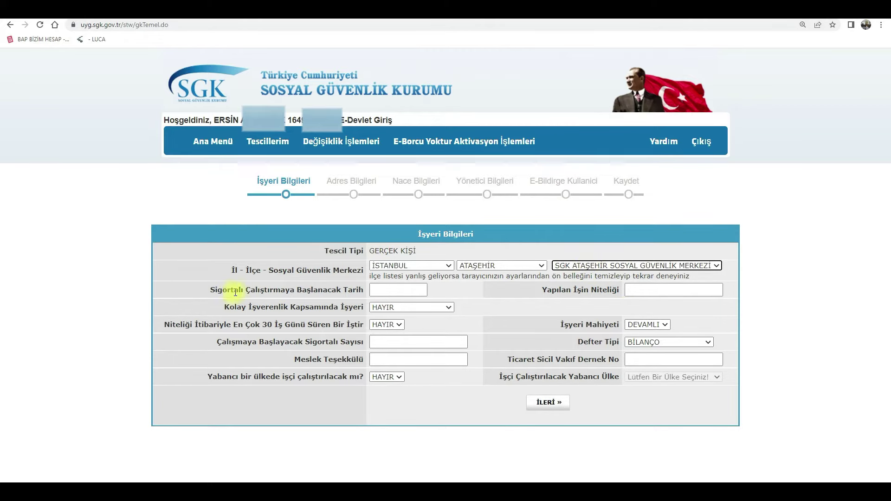
# - Set Sigortalı Çalıştırmaya Başlanacak Tarih to 20.07.2022 and paste the vehicle towing and roadside assistance activity into Yapılan İşin Niteliği
pyautogui.click(388, 294)
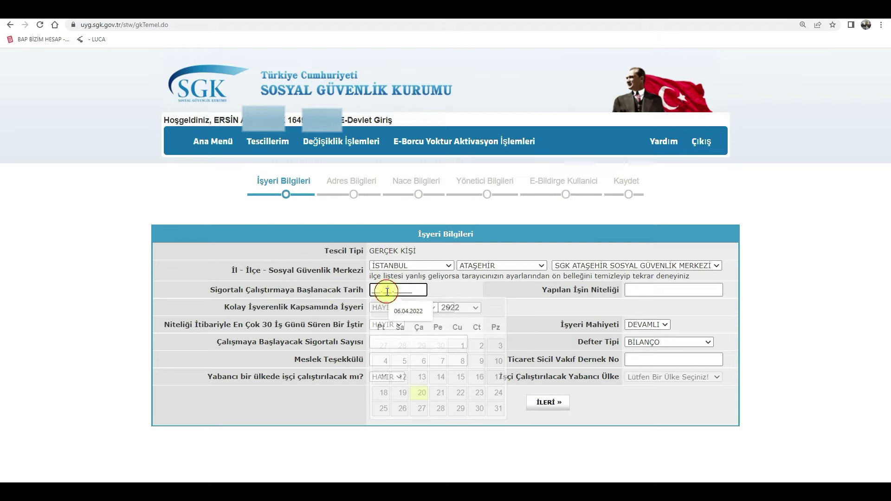
pyautogui.click(171, 232)
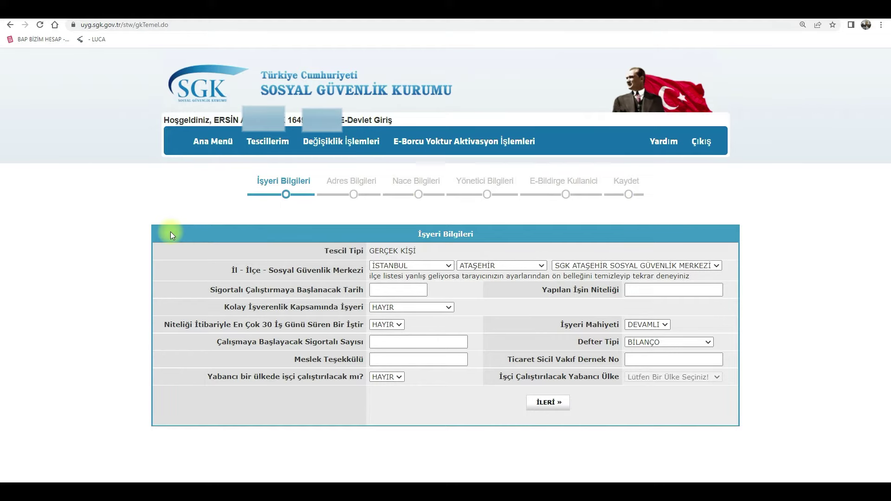
pyautogui.click(376, 290)
pyautogui.write('06.04.2022')
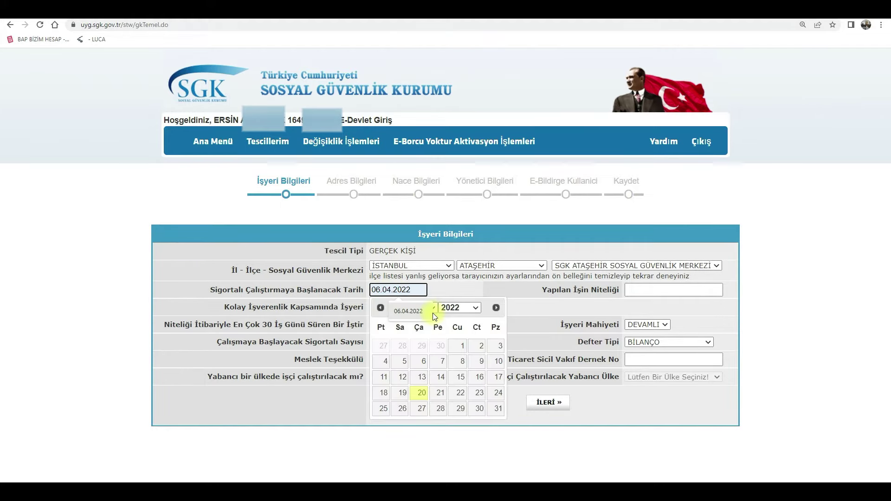
pyautogui.click(422, 393)
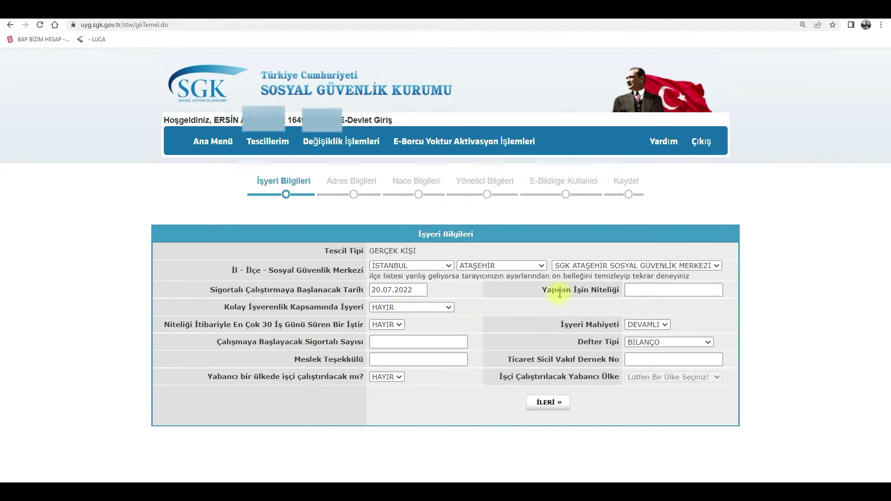
pyautogui.click(632, 292)
pyautogui.hotkey('ctrl', 'v')
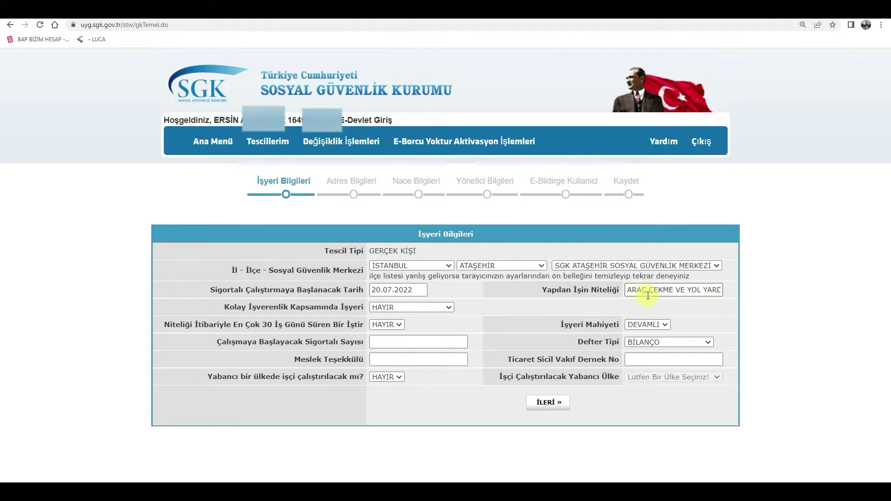
# - Set Kolay İşverenlik Kapsamında İşyeri and the 30-working-day option to HAYIR, and İşyeri Mahiyeti to DEVAMLI
pyautogui.moveTo(234, 315)
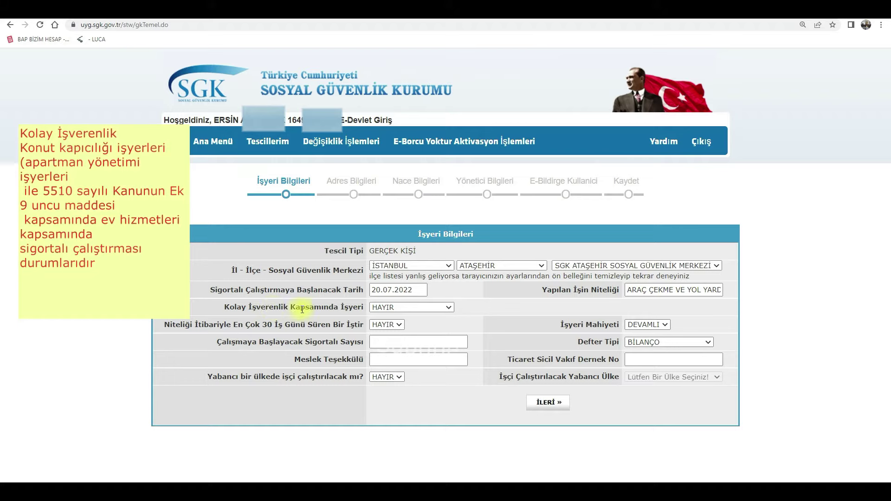
pyautogui.click(386, 308)
pyautogui.click(386, 310)
pyautogui.click(387, 309)
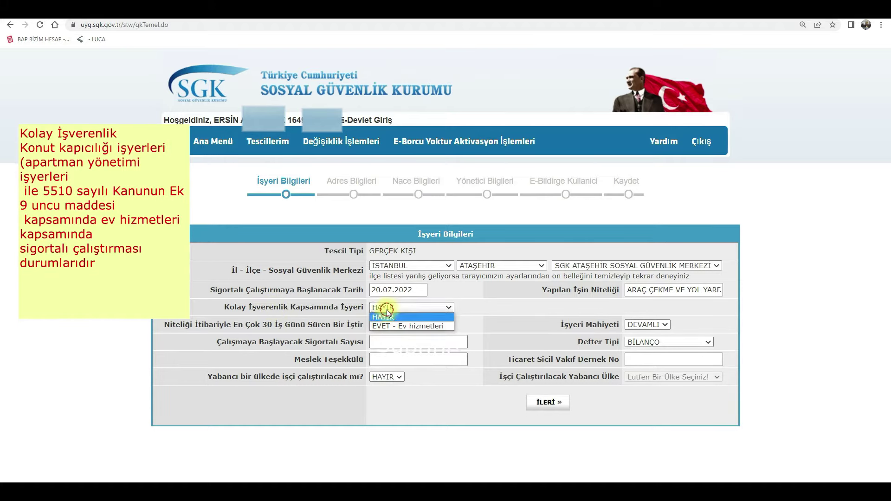
pyautogui.click(408, 307)
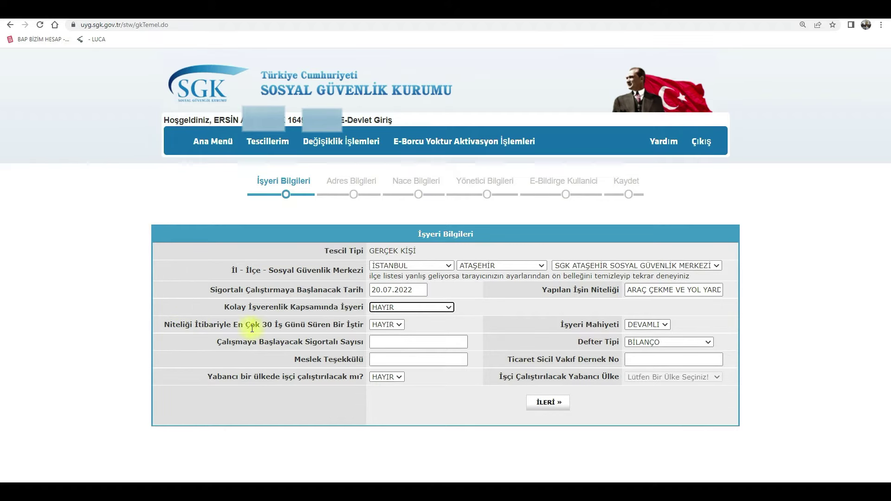
pyautogui.click(393, 326)
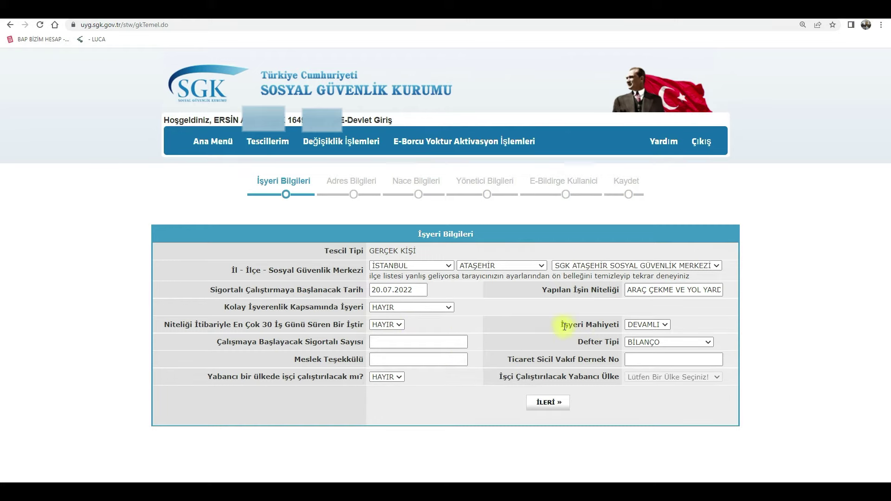
pyautogui.click(646, 325)
# - Enter 1 as Çalışmaya Başlayacak Sigortalı Sayısı and set Defter Tipi to DİĞER
pyautogui.click(221, 345)
pyautogui.click(377, 341)
pyautogui.write('1')
pyautogui.click(649, 341)
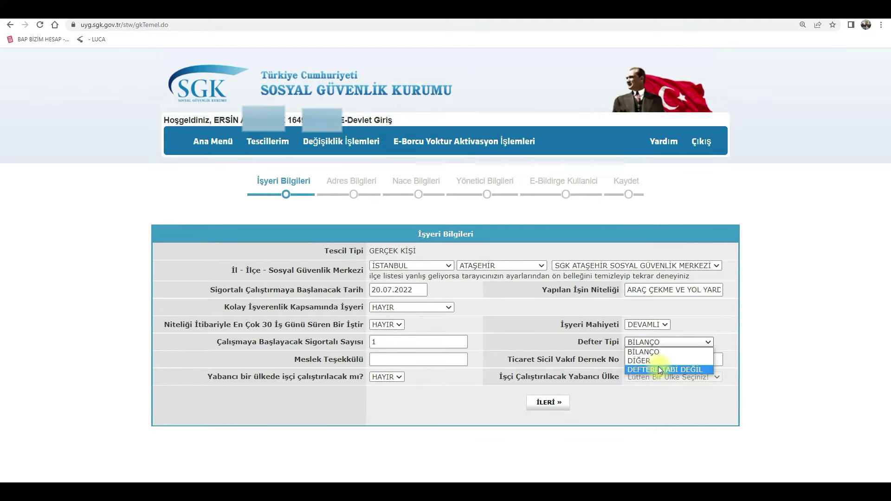
pyautogui.click(644, 361)
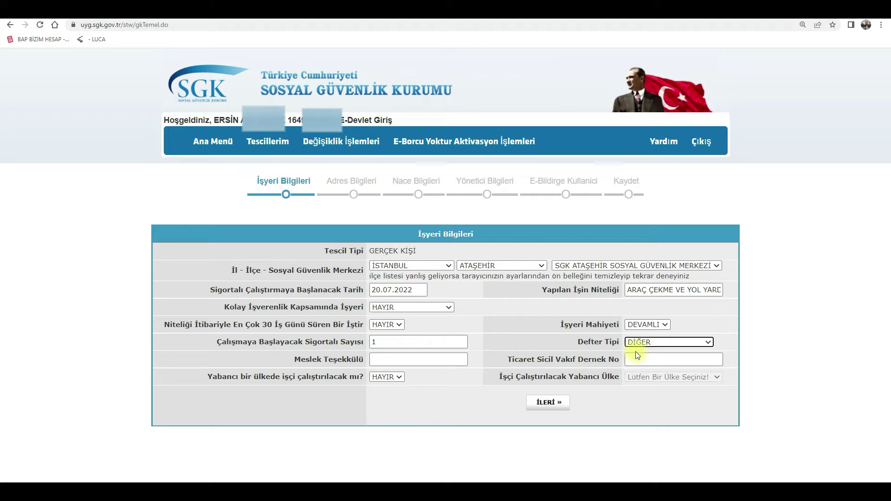
# - Leave Meslek Teşekkülü and Ticaret Sicil Vakıf Dernek No blank, and answer HAYIR for employing workers in a foreign country
pyautogui.click(395, 360)
pyautogui.click(376, 359)
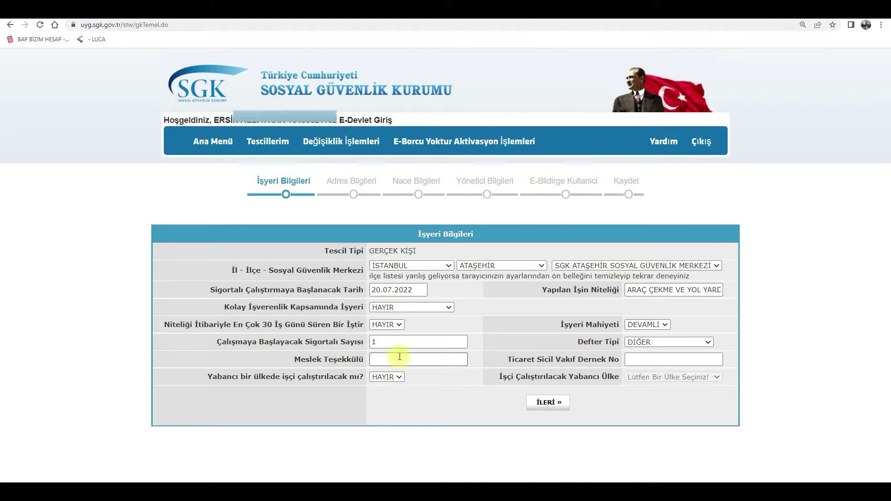
pyautogui.click(599, 358)
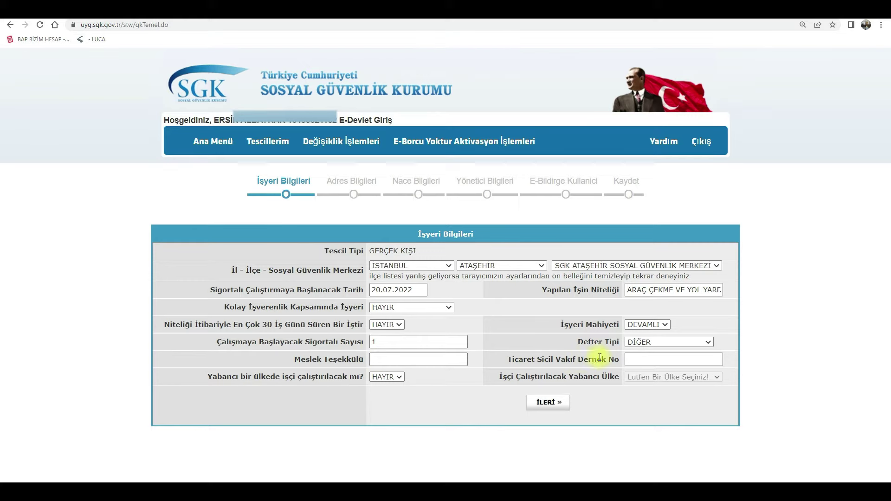
pyautogui.click(652, 362)
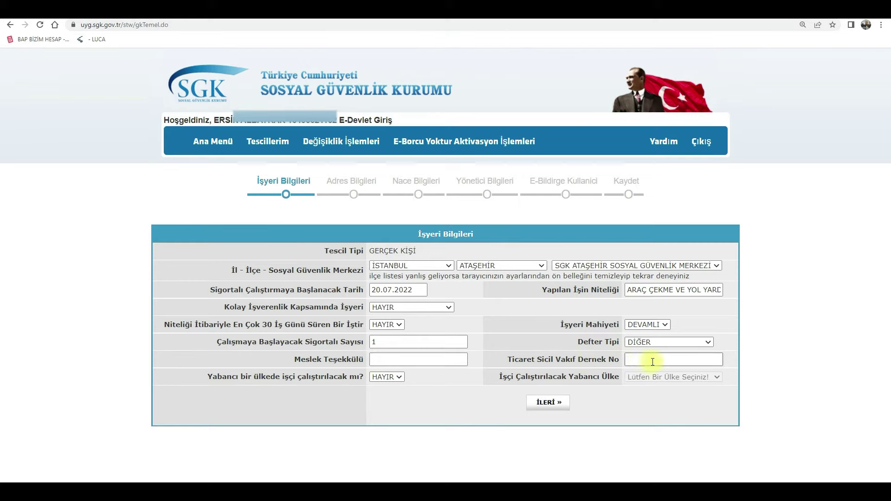
pyautogui.click(240, 386)
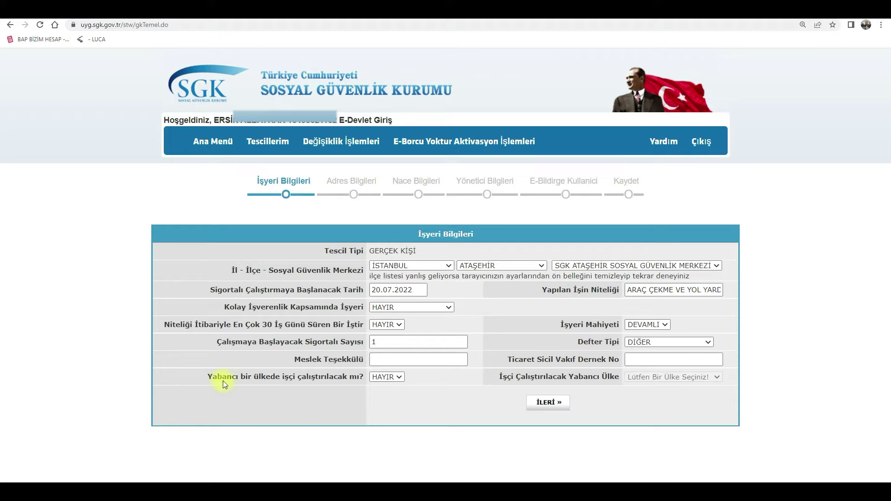
pyautogui.click(386, 377)
pyautogui.click(387, 377)
pyautogui.click(386, 376)
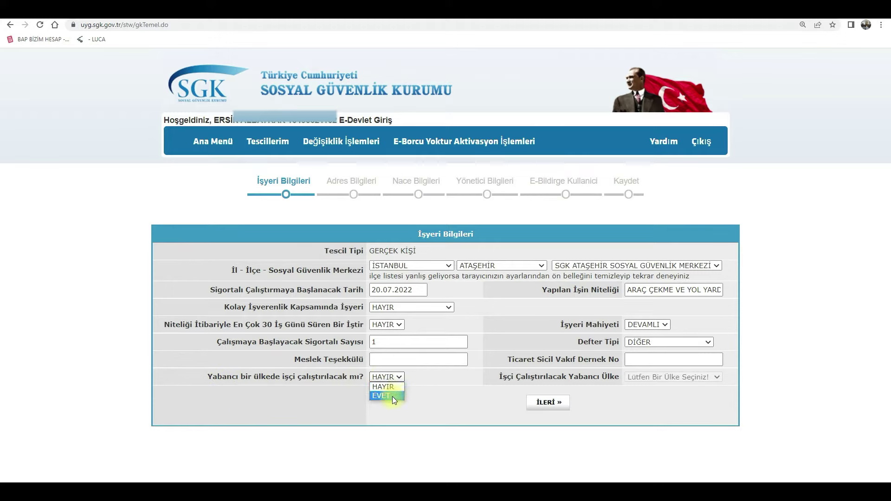
pyautogui.click(391, 387)
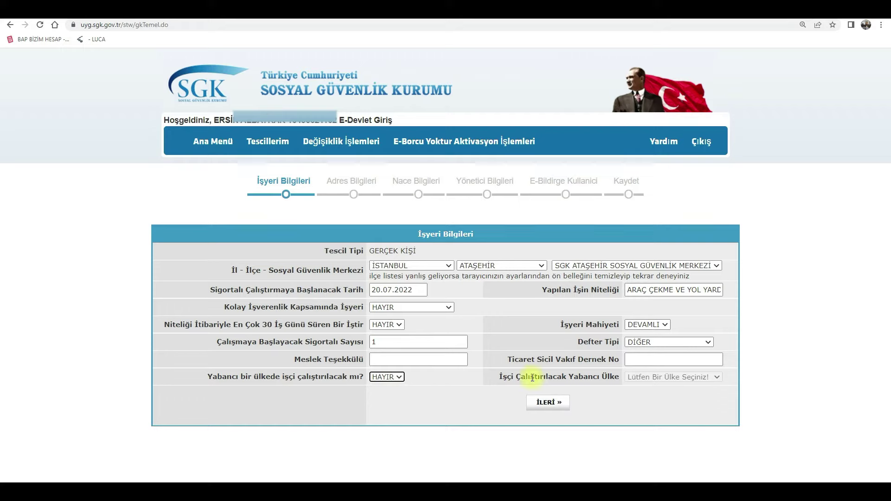
# - Submit the workplace details, then complete the address page with the address, phone numbers, e-mail and HAYIR for Merkez Adresi
pyautogui.click(549, 404)
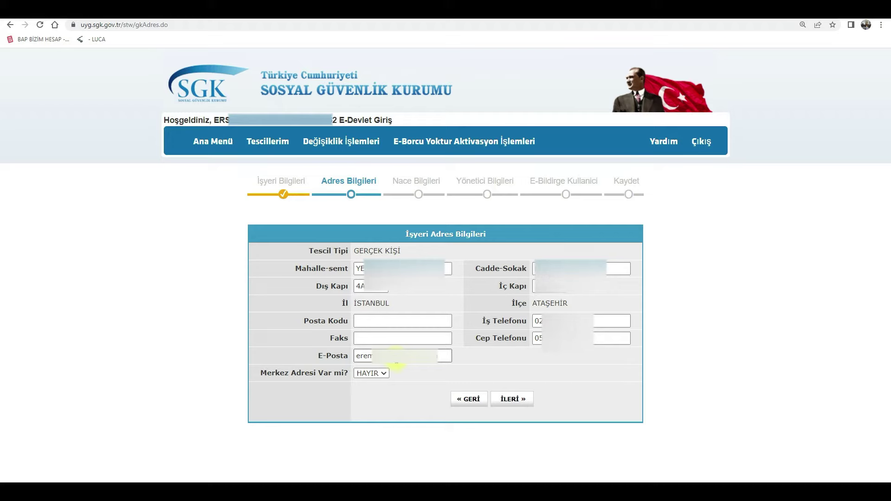
pyautogui.click(512, 402)
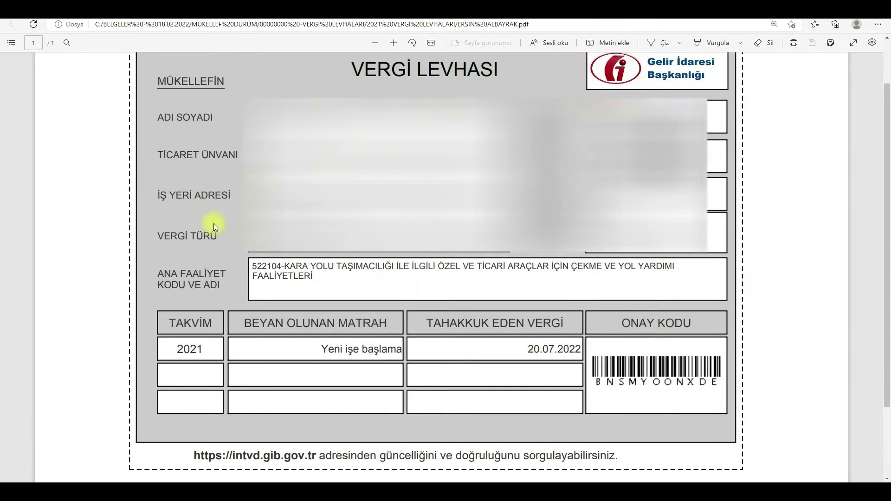
# - Copy the activity code 522104 from the tax certificate PDF and add it as the workplace's 6-digit Nace code
pyautogui.doubleClick(255, 265)
pyautogui.rightClick(263, 267)
pyautogui.click(292, 304)
pyautogui.hotkey('alt', 'Tab')
pyautogui.click(348, 250)
pyautogui.hotkey('ctrl', 'v')
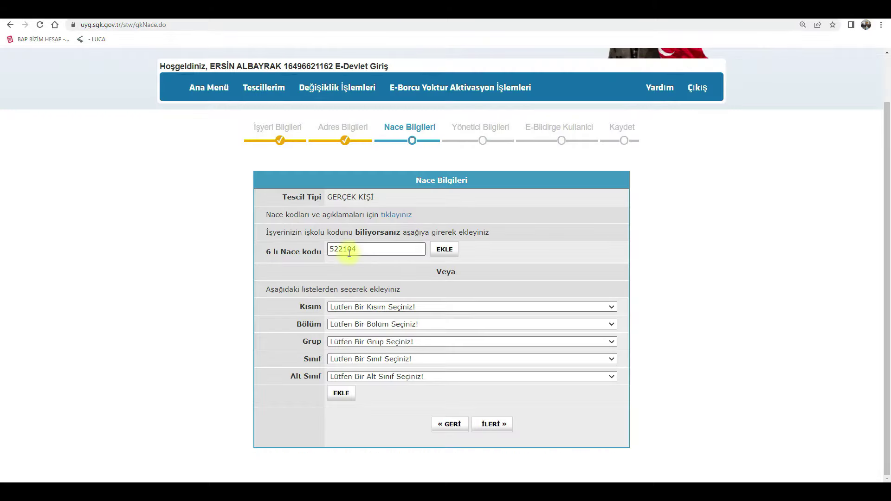
pyautogui.click(449, 256)
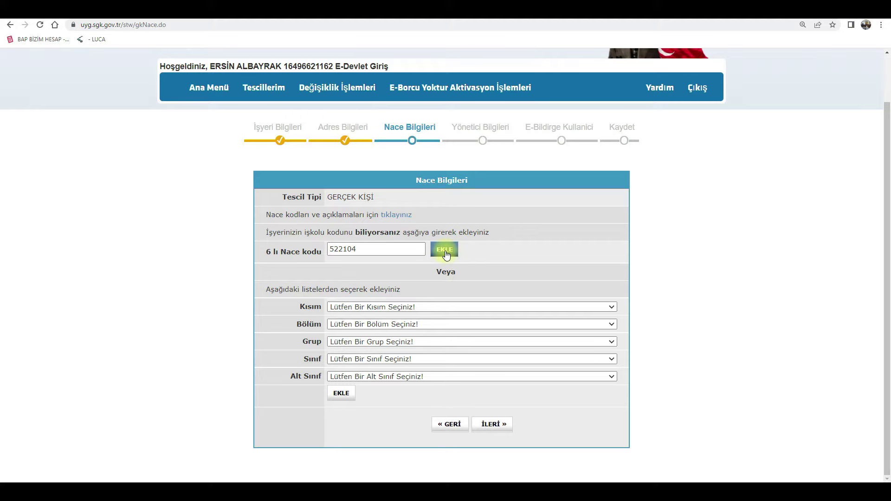
pyautogui.scroll(-2, 446, 255)
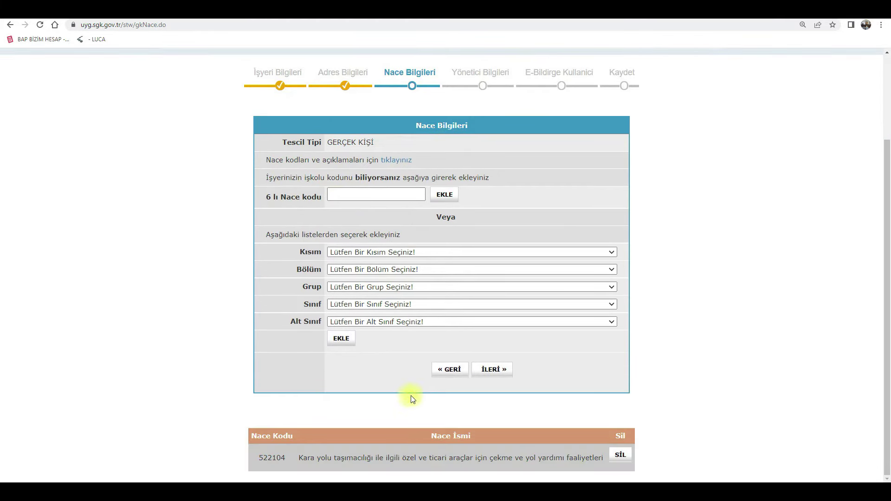
# - Continue to the manager page and add the Türkiye-national İşveren using the queried TC Kimlik No and a phone number, leaving Fax blank
pyautogui.click(494, 371)
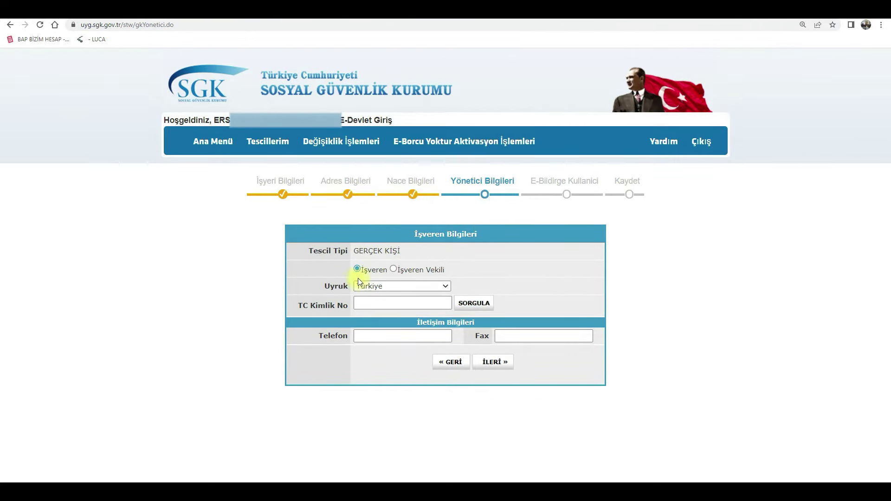
pyautogui.click(364, 302)
pyautogui.click(456, 305)
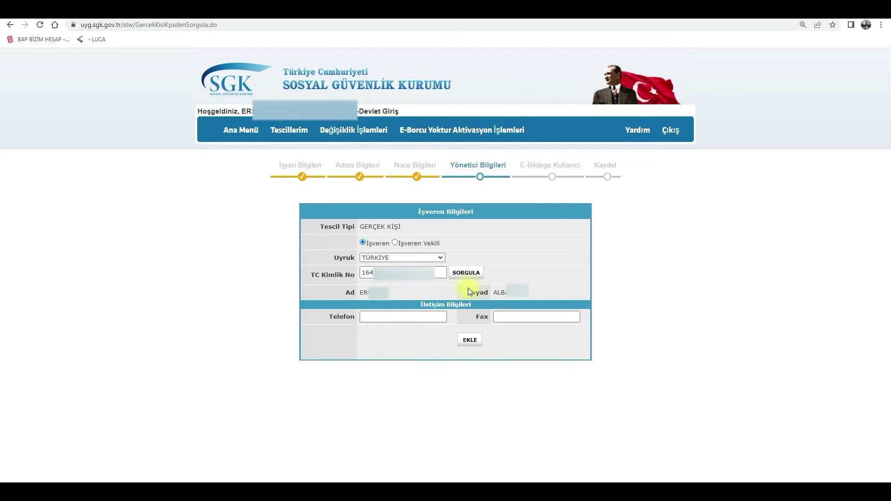
pyautogui.click(377, 316)
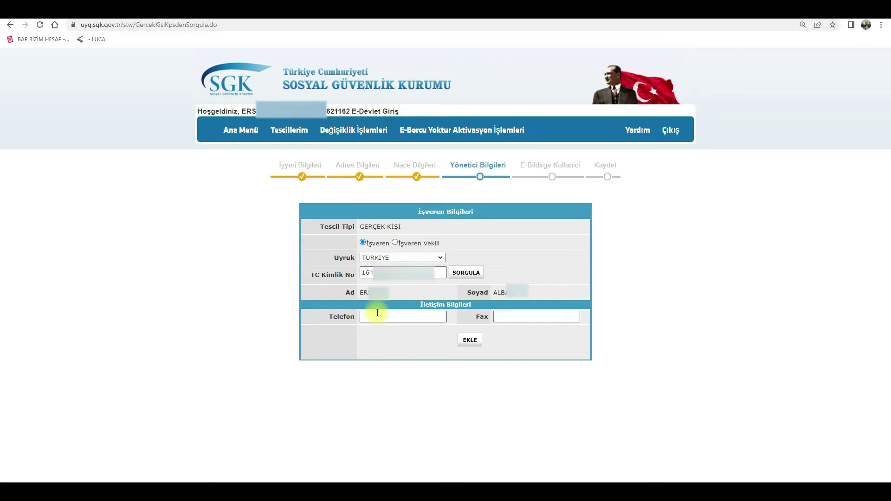
pyautogui.hotkey('ctrl', 'v')
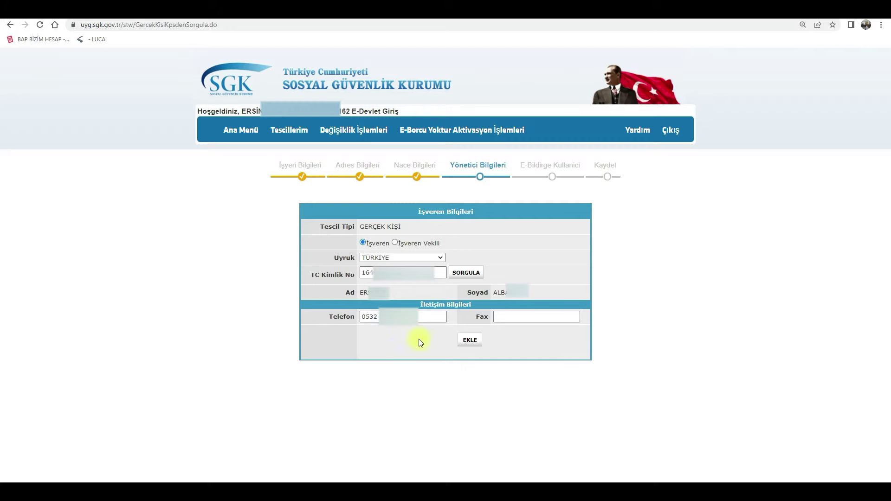
pyautogui.click(510, 317)
pyautogui.click(469, 341)
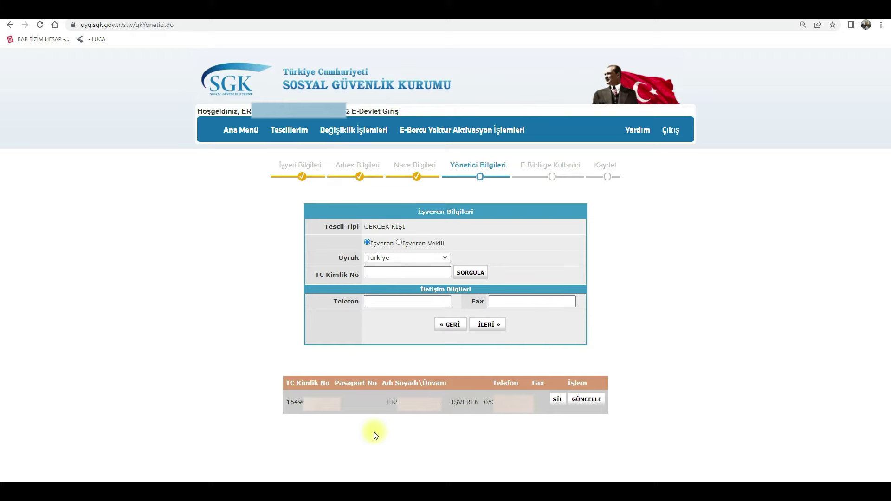
# - Continue to the E-Bildirge Kullanıcı page and add the user with the queried TC Kimlik No, phone number and e-mail
pyautogui.click(493, 328)
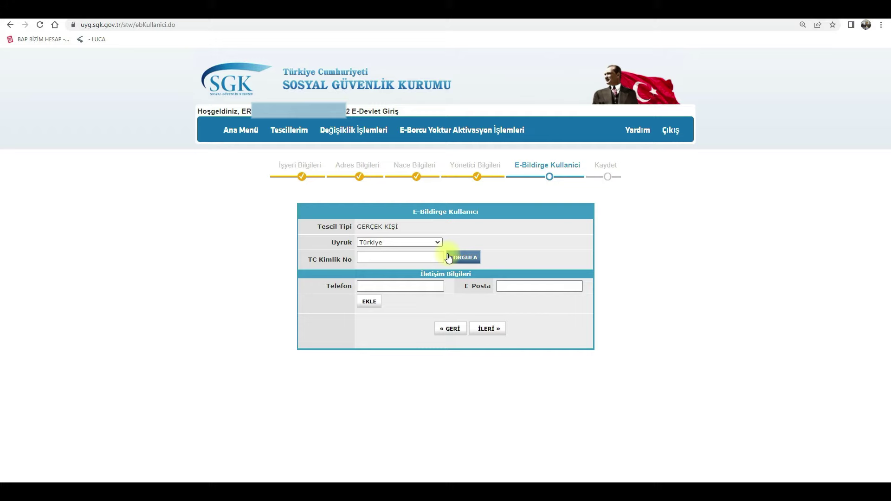
pyautogui.click(384, 258)
pyautogui.hotkey('ctrl', 'v')
pyautogui.click(450, 258)
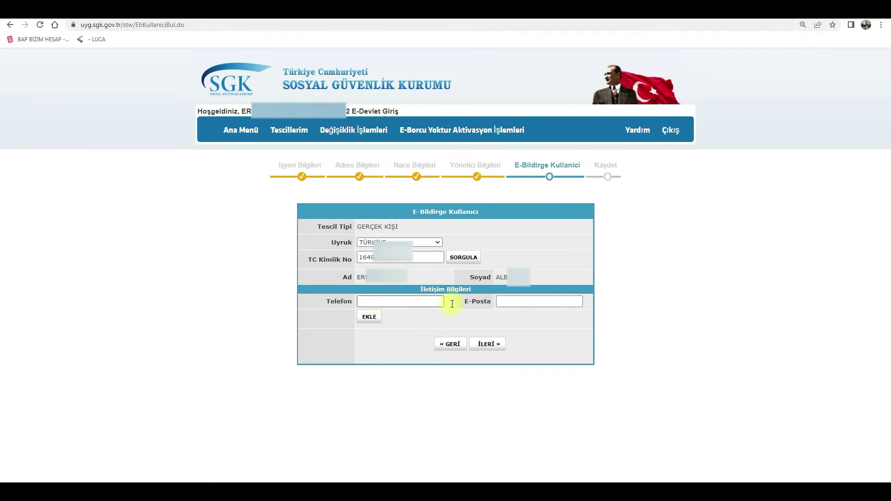
pyautogui.click(371, 319)
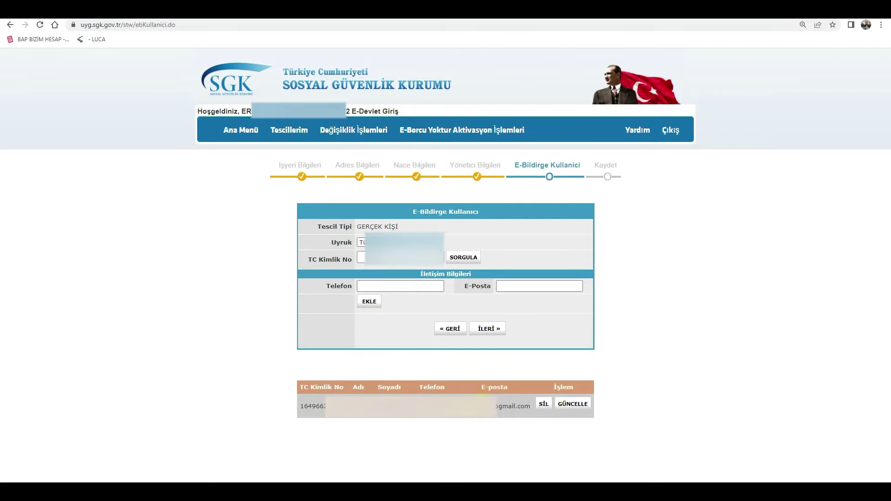
# - Continue to the registration summary, review the entered details and save the workplace registration
pyautogui.click(493, 333)
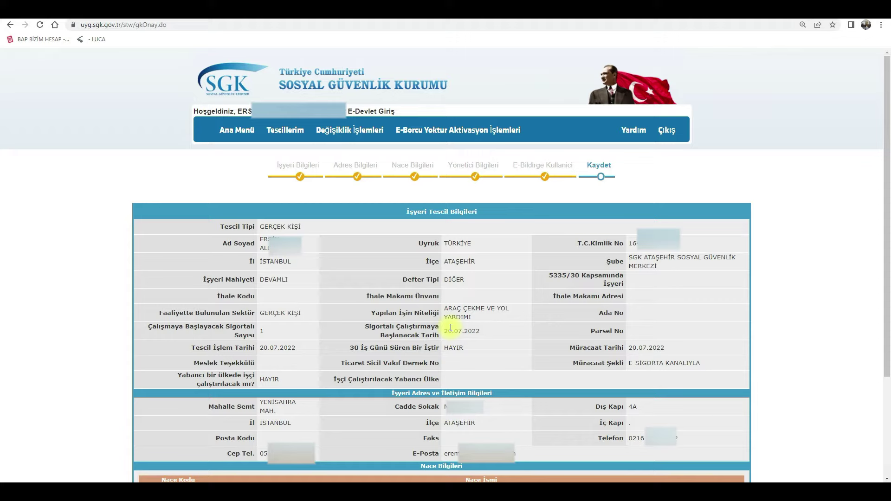
pyautogui.scroll(-3, 451, 328)
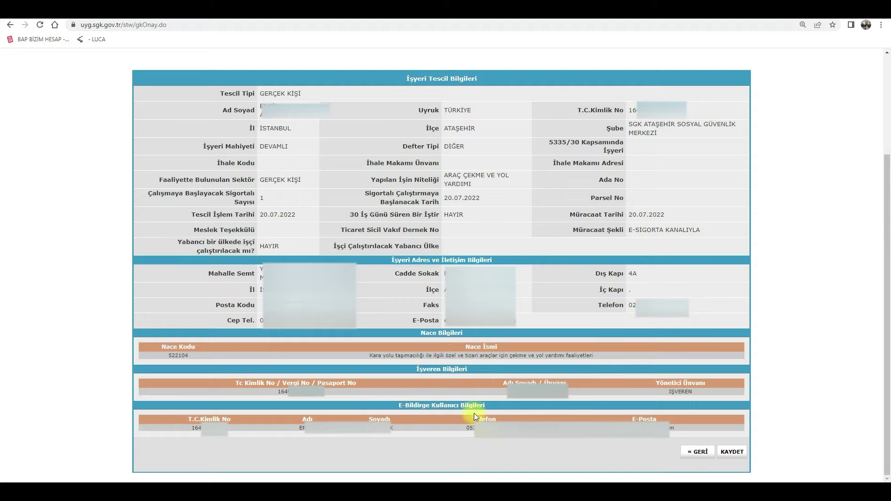
pyautogui.click(730, 454)
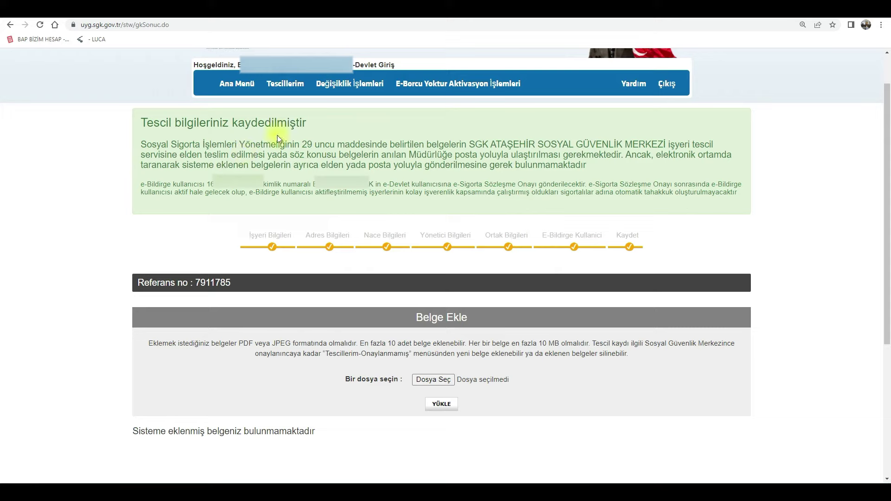
# - Attach the employer's tax certificate (Vergi Levhası) PDF from the 2021 VERGİ LEVHALARI folder and upload it to the registration
pyautogui.click(726, 13)
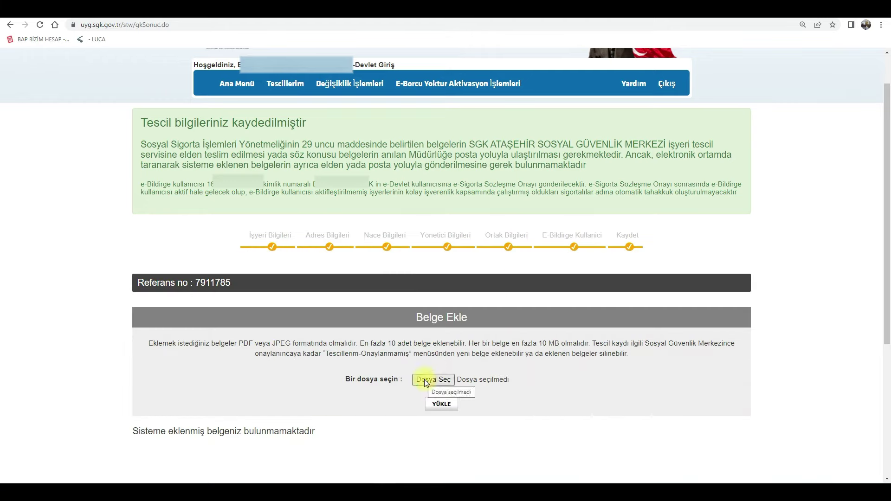
pyautogui.click(424, 381)
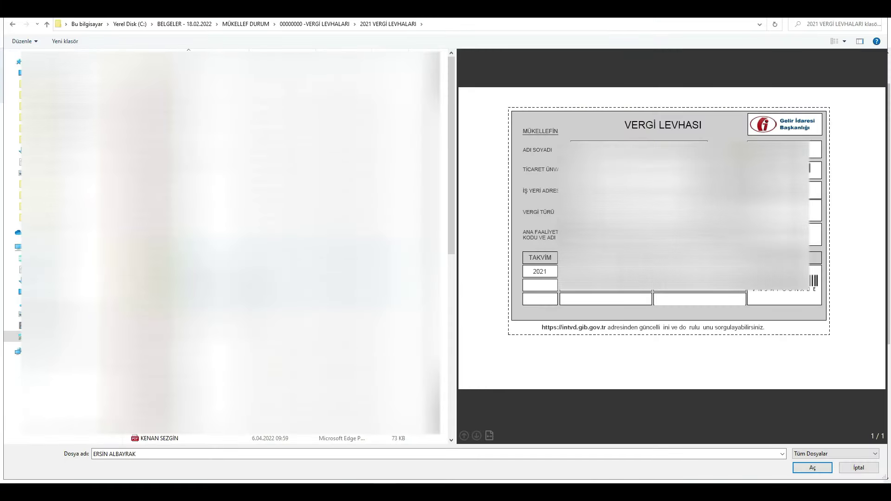
pyautogui.press('Return')
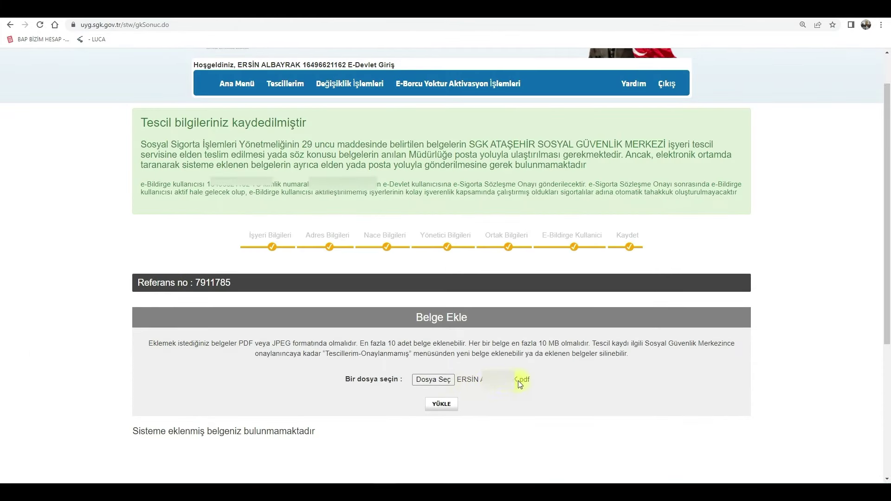
pyautogui.click(443, 406)
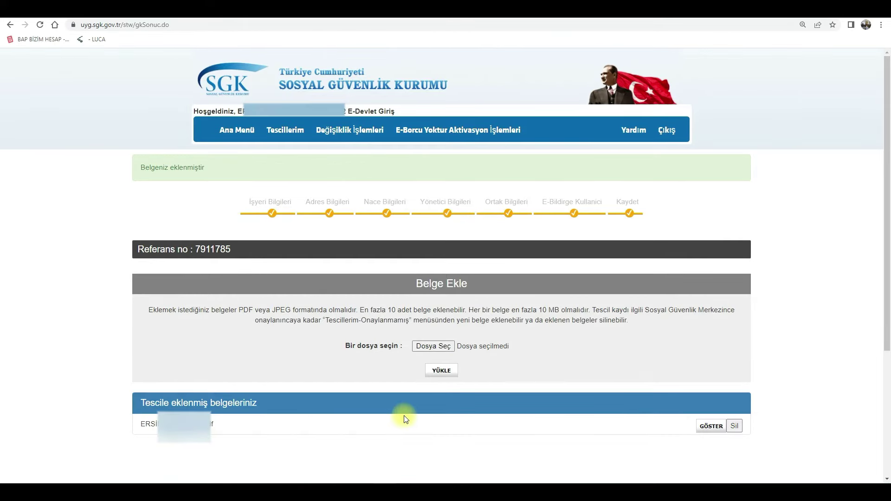
# - Attach the identity card file NÜFUS CÜZDANI.pdf and upload it to the registration
pyautogui.click(426, 371)
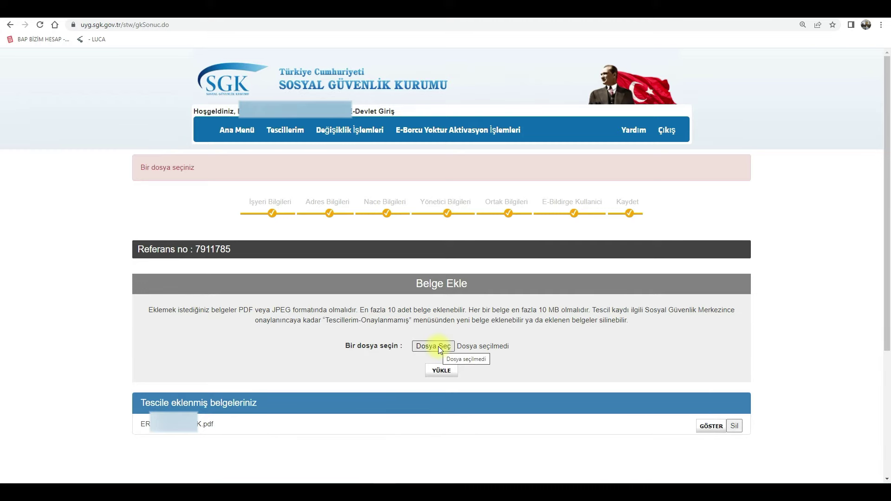
pyautogui.click(438, 346)
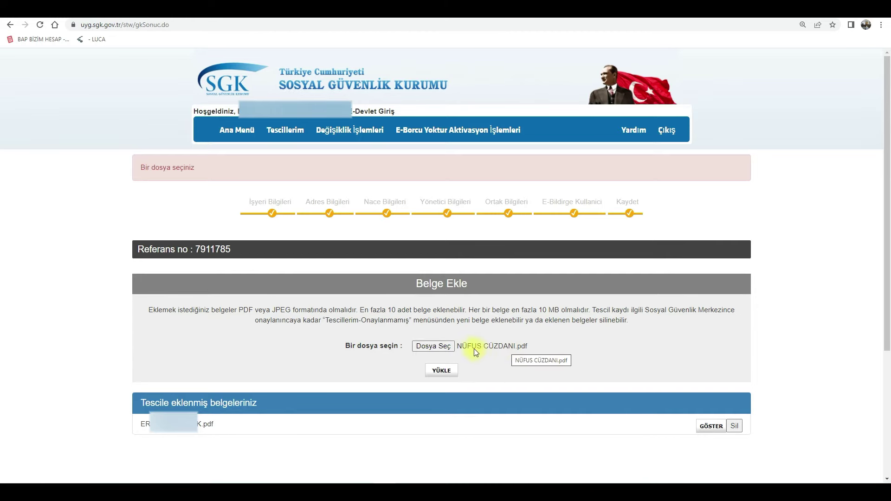
pyautogui.click(441, 371)
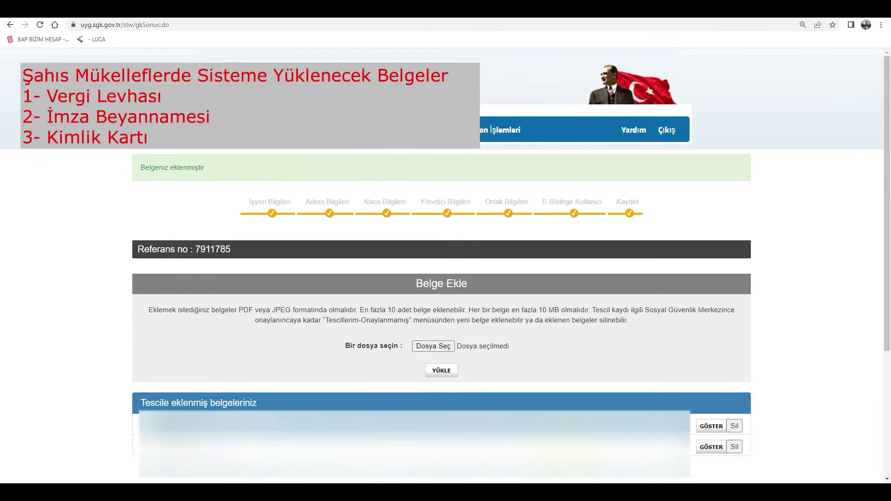
# - Generate the İşyeri Bildirgesi printout for the saved registration, view the application PDF and close it
pyautogui.scroll(-4, 294, 433)
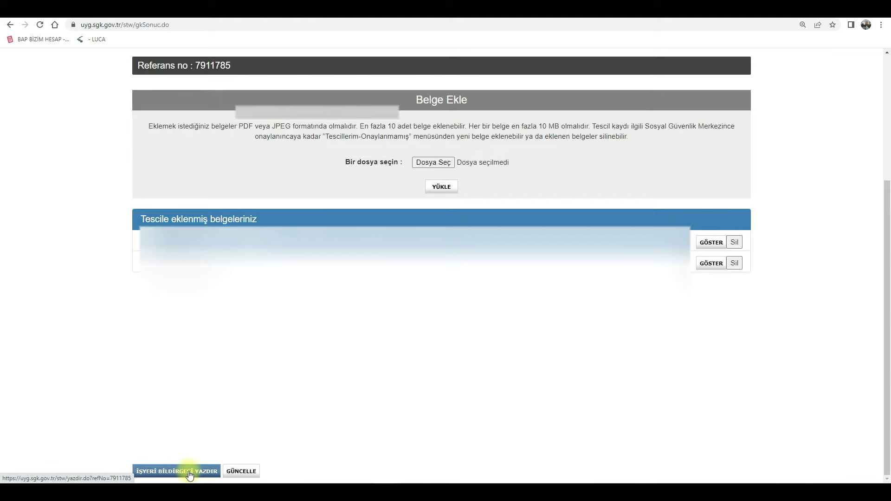
pyautogui.click(189, 473)
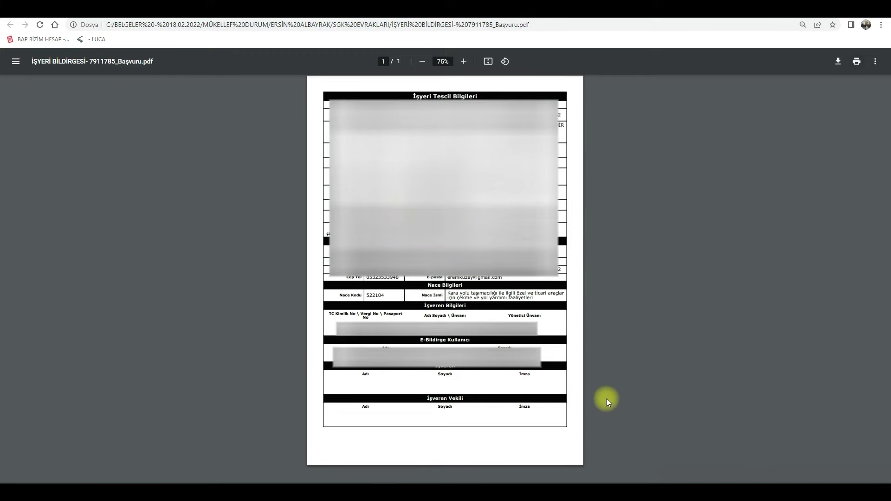
pyautogui.hotkey('ctrl', 'w')
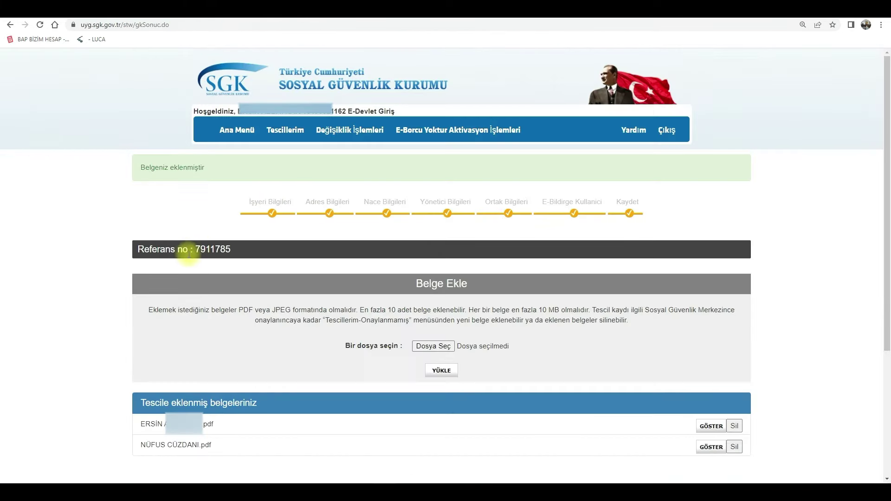
# - Look at the application's reference number, and check the Onaylanmamış and Onaylanmış registration lists for its approval status
pyautogui.moveTo(144, 249); pyautogui.dragTo(259, 252)
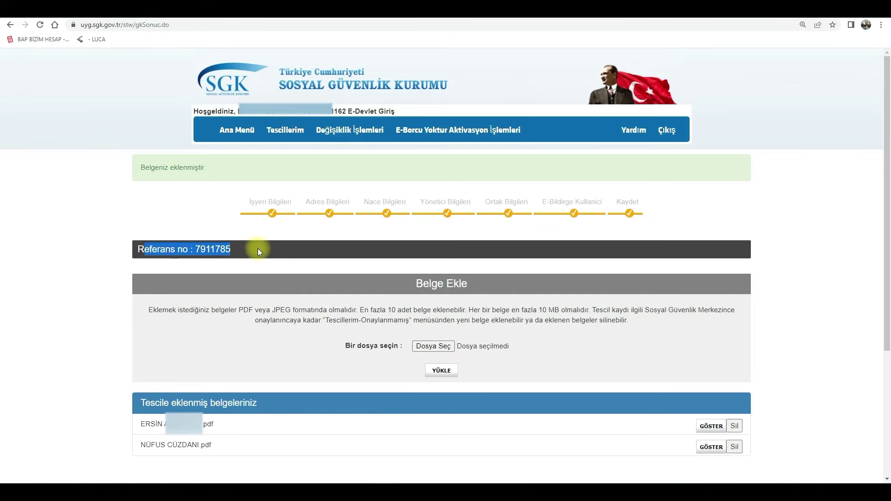
pyautogui.click(233, 250)
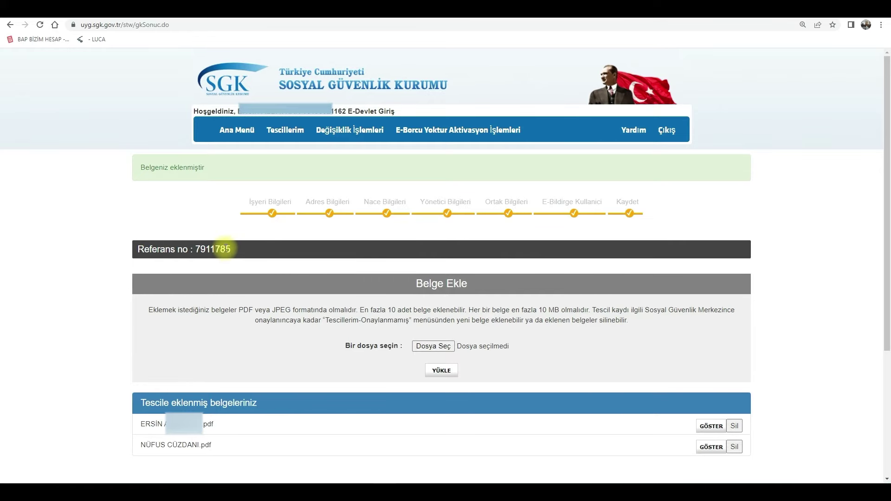
pyautogui.click(296, 136)
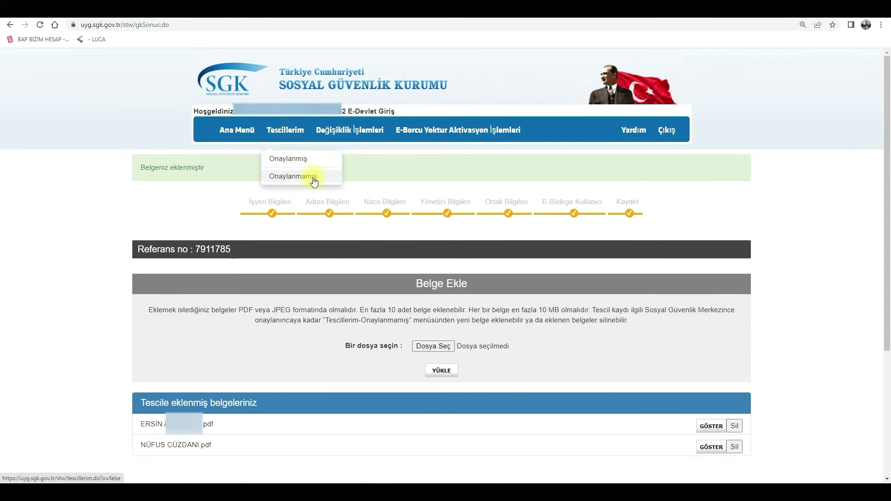
pyautogui.click(290, 181)
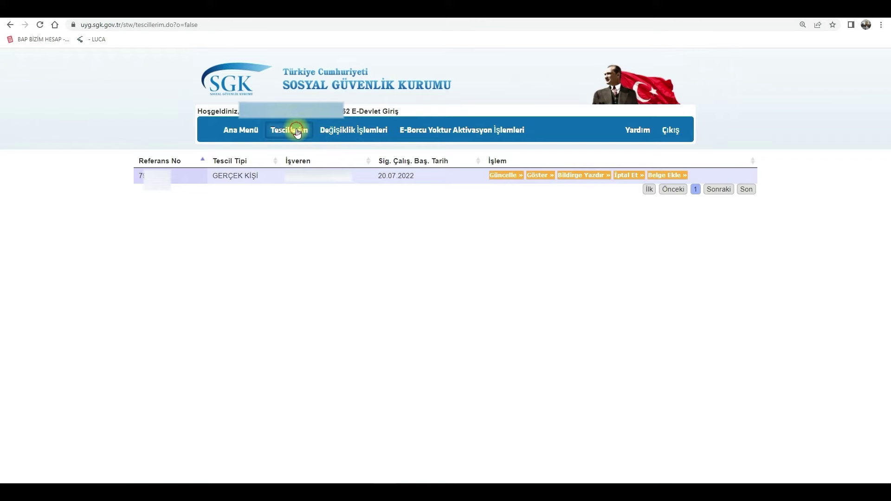
pyautogui.moveTo(298, 136)
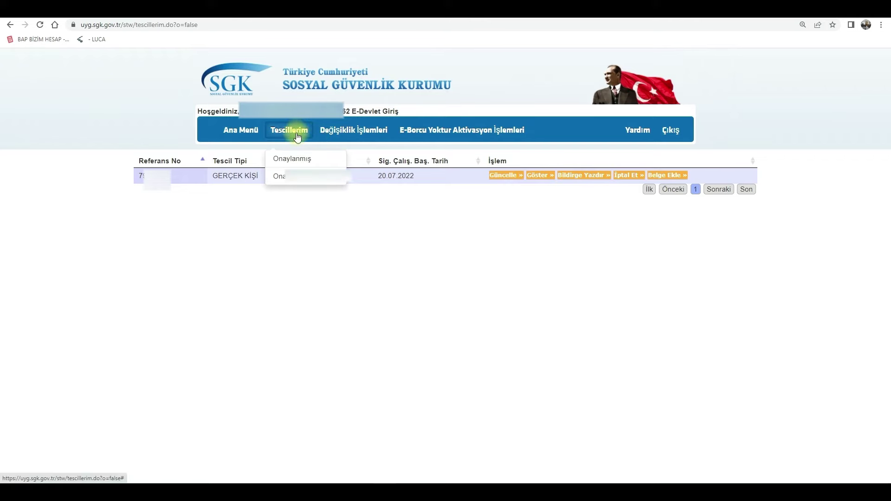
pyautogui.click(286, 164)
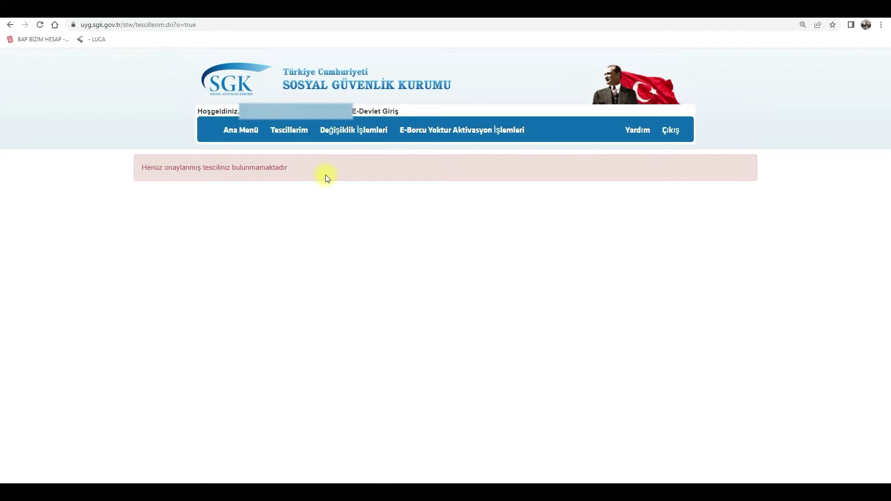
pyautogui.click(302, 142)
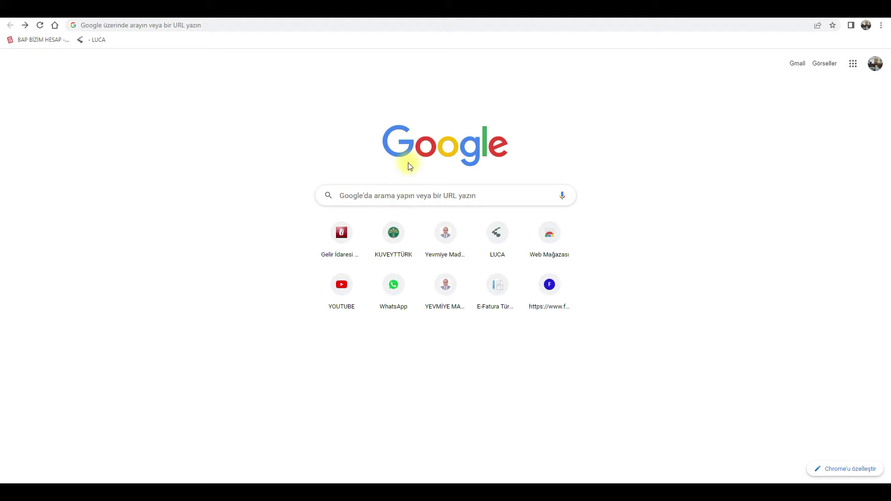
# - Search Google for "e bildirge başvuru onay" and open the E-Bildirge Başvuru Yetkili Onay service on e-Devlet
pyautogui.click(399, 195)
pyautogui.write('e bildirge başvuru onay')
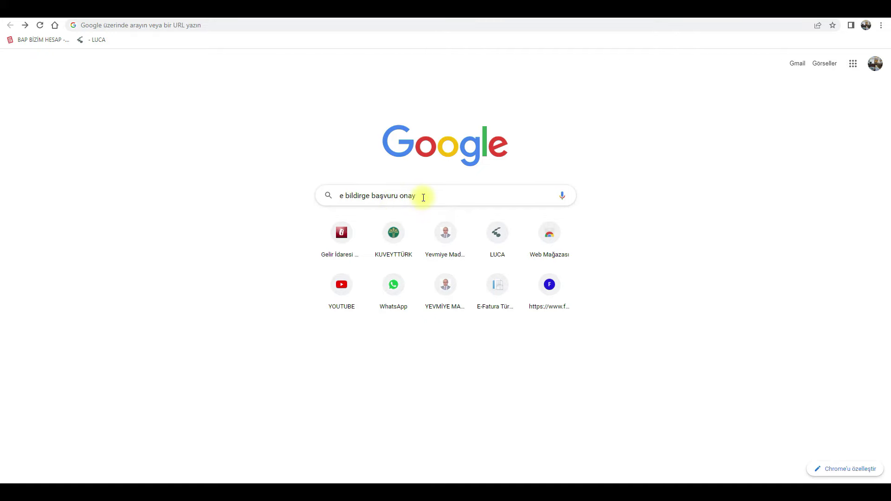
pyautogui.press('Return')
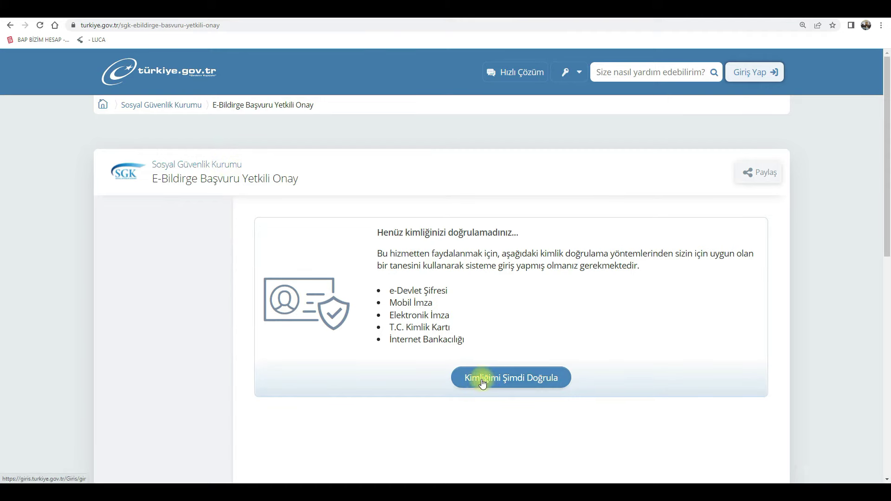
# - Verify identity for the service by logging in with the T.C. Kimlik No and the e-Devlet Şifresi
pyautogui.click(527, 380)
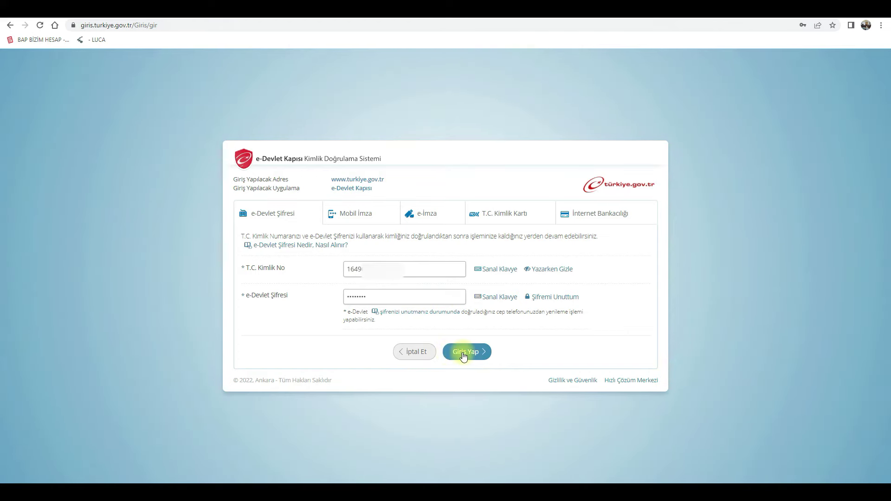
pyautogui.click(463, 355)
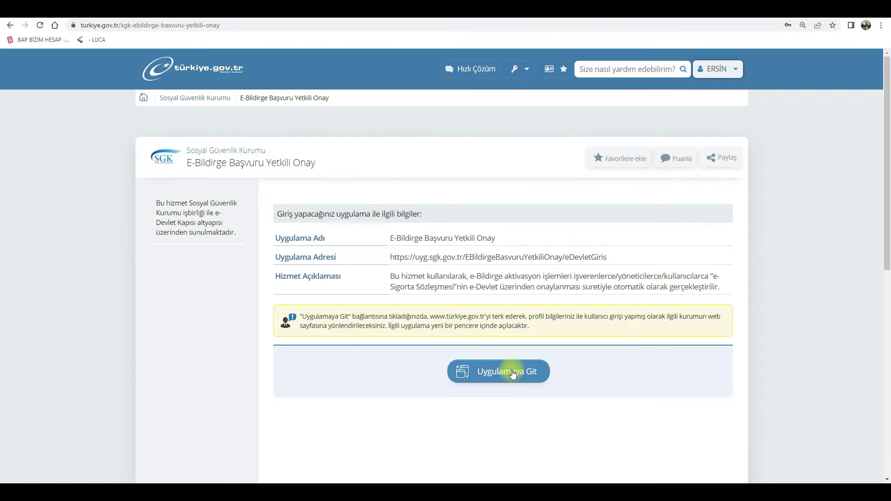
# - Launch the E-Bildirge Başvuru Yetkili Onay application, approve the identity data sharing, and show the approval status for the employer's workplace
pyautogui.click(516, 372)
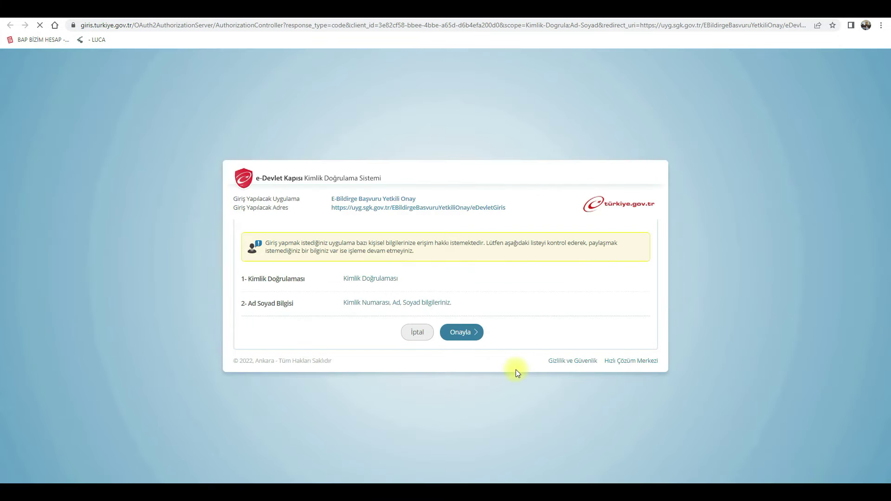
pyautogui.click(466, 337)
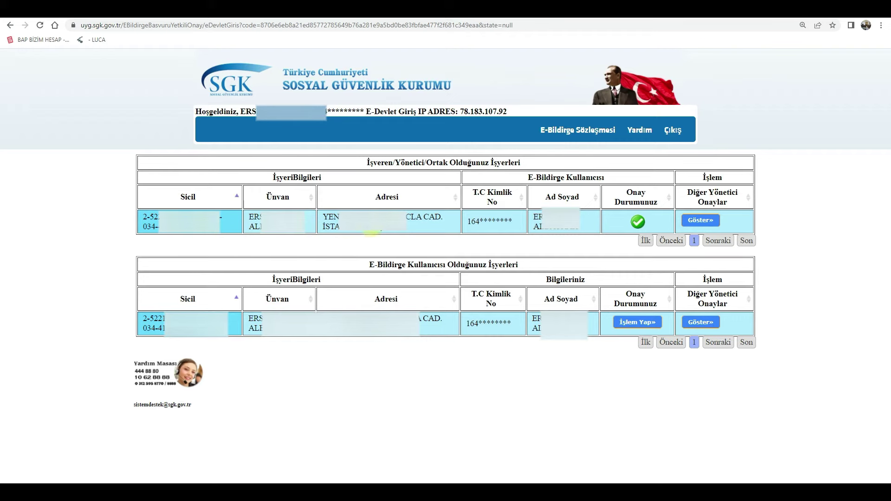
pyautogui.click(701, 222)
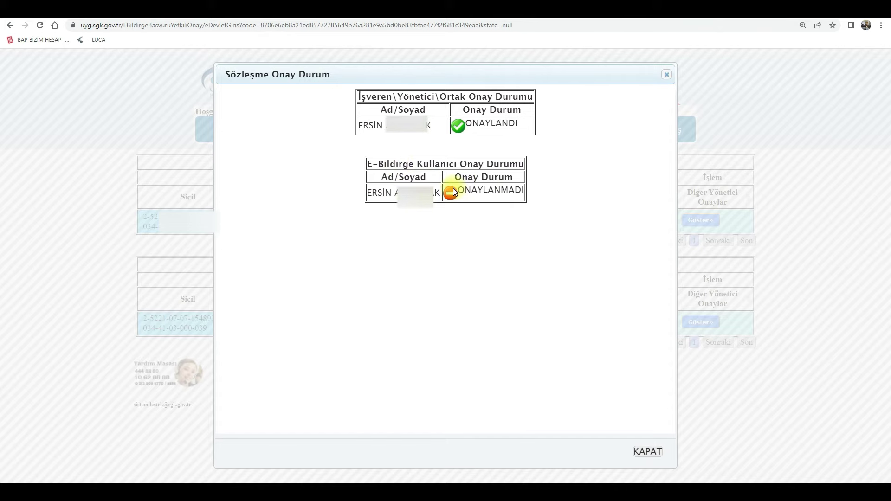
# - Read through the e-Sigorta Sözleşmesi for the workplace listed under E-Bildirge Kullanıcısı and approve it as the e-Bildirge user
pyautogui.click(644, 452)
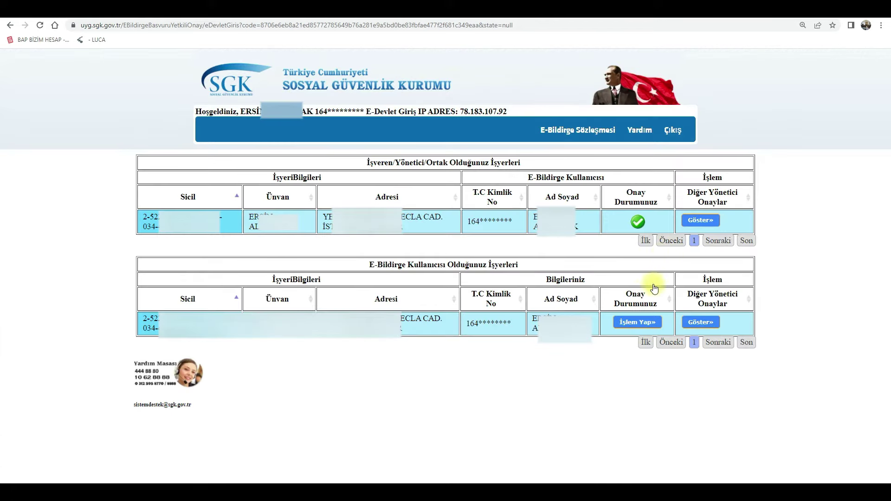
pyautogui.click(634, 325)
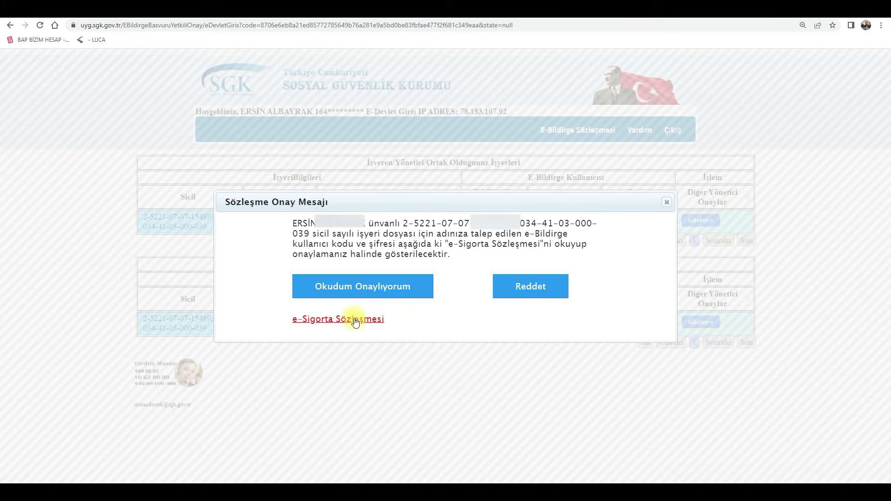
pyautogui.click(318, 321)
pyautogui.moveTo(887, 135); pyautogui.dragTo(843, 92)
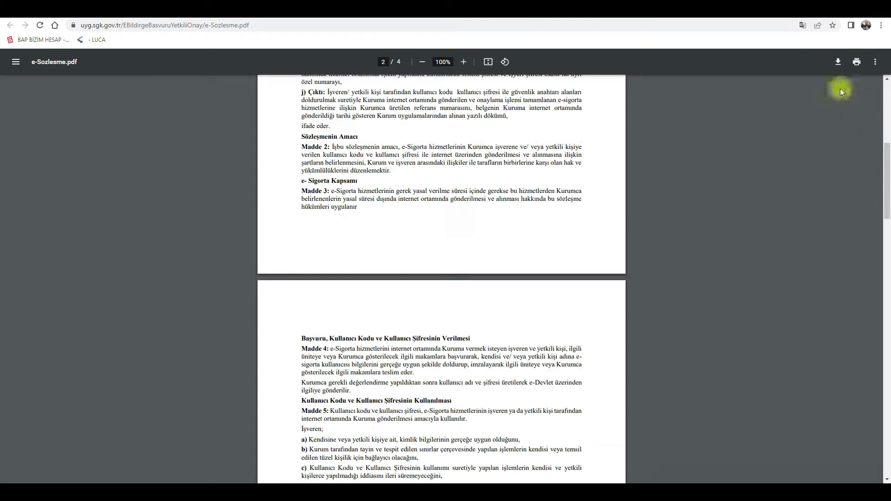
pyautogui.click(769, 21)
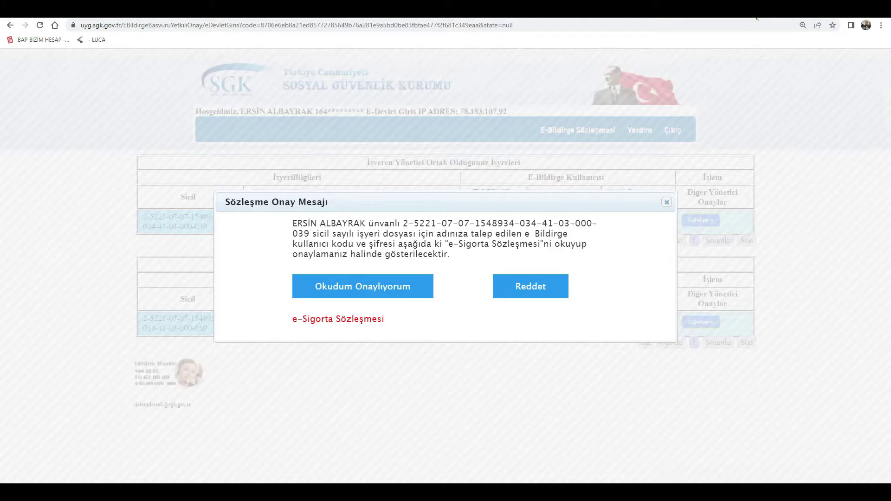
pyautogui.click(361, 288)
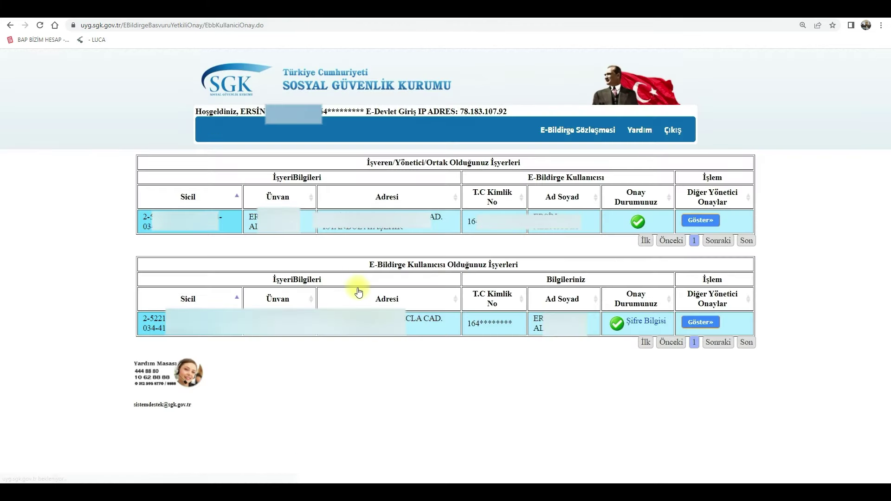
# - View the Şifre Bilgisi for the e-Bildirge user's workplace and check the contract approval status of the employer and user
pyautogui.click(648, 322)
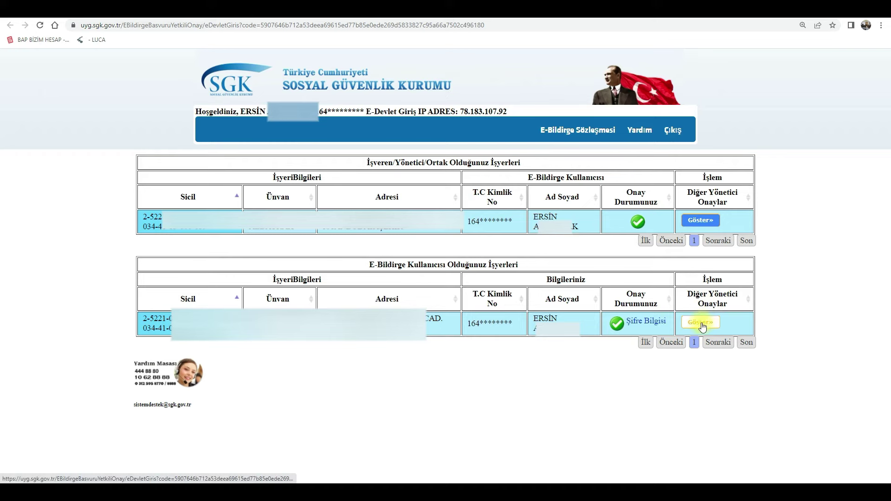
pyautogui.click(698, 324)
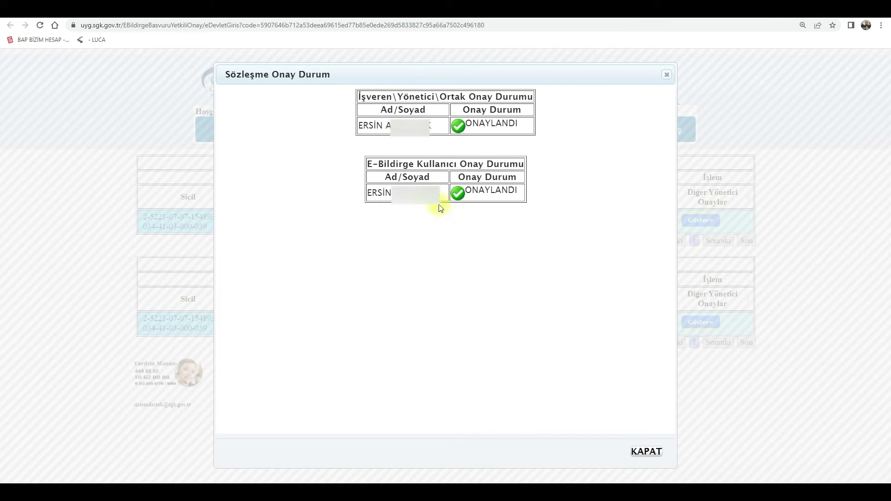
pyautogui.click(647, 454)
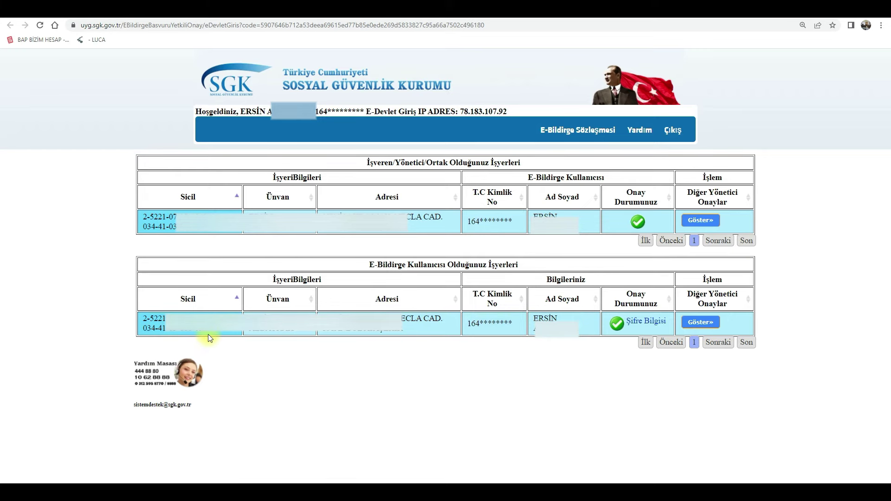
pyautogui.click(651, 324)
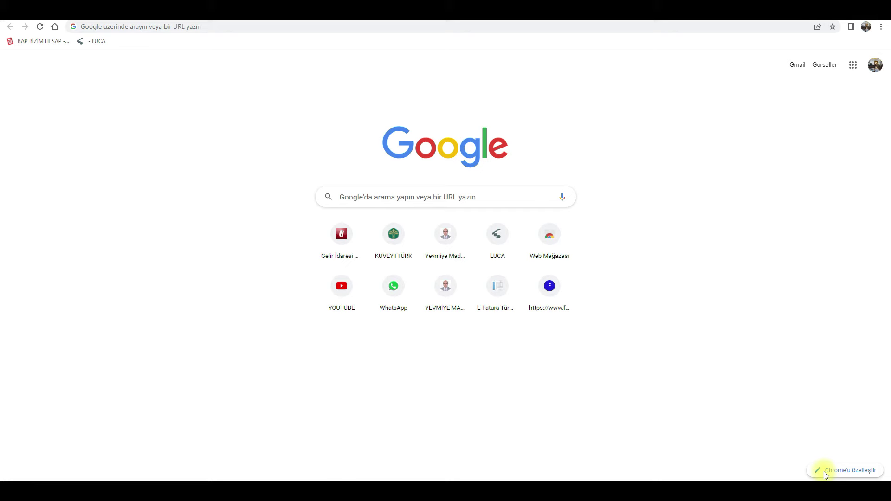
# - Search Google for "sgk işçi girişi" and open the SIGORTALI ISE GIRIS VE ISTEN AYRILIS page on uyg.sgk.gov.tr
pyautogui.write('sgk işçi girişi')
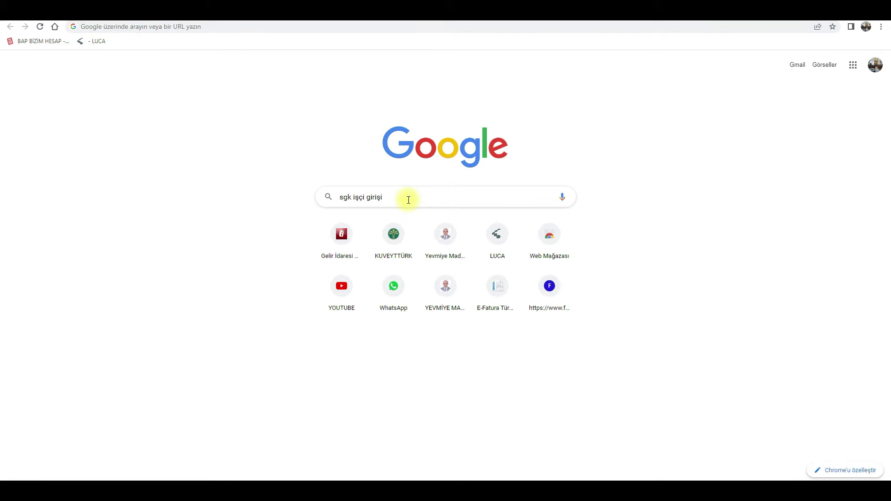
pyautogui.press('Return')
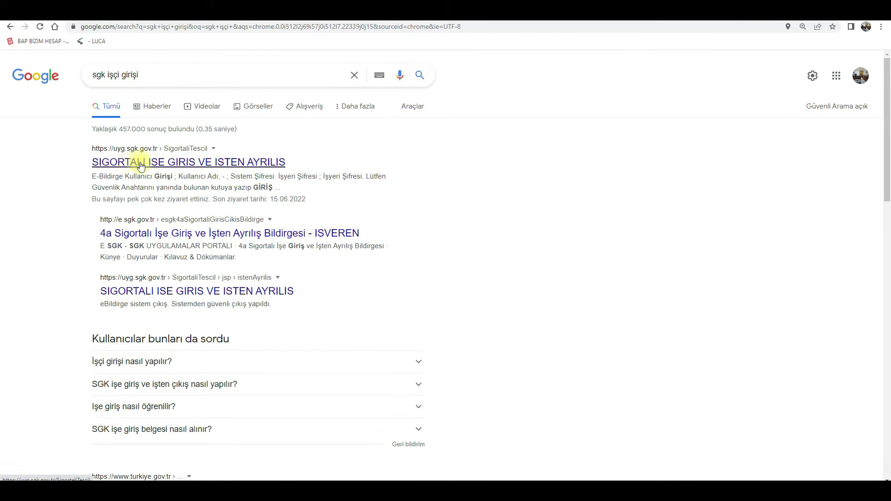
pyautogui.click(170, 164)
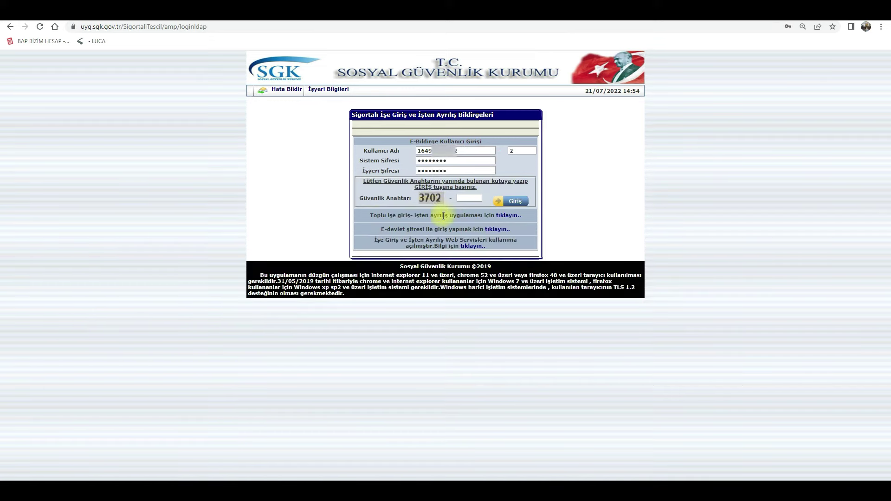
# - Log in to the e-Bildirge user account by entering the Güvenlik Anahtarı, and open the Sigortalı İşe Giriş Bildirgesi
pyautogui.click(475, 200)
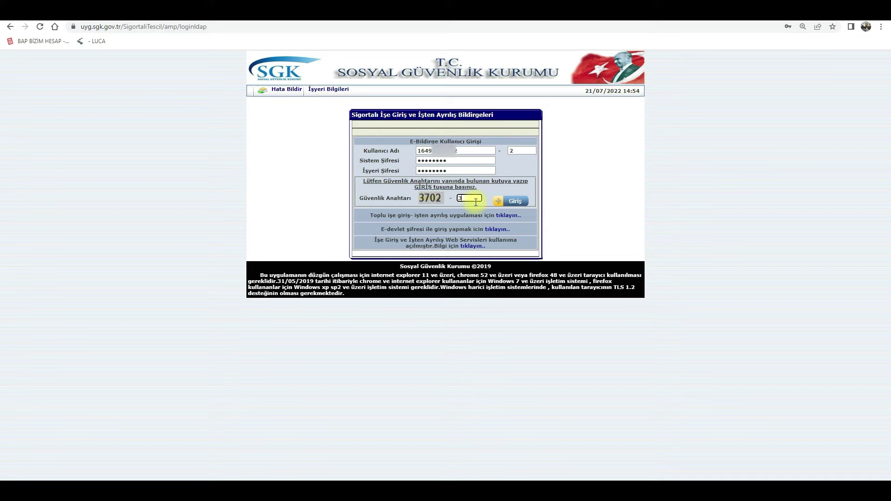
pyautogui.click(516, 202)
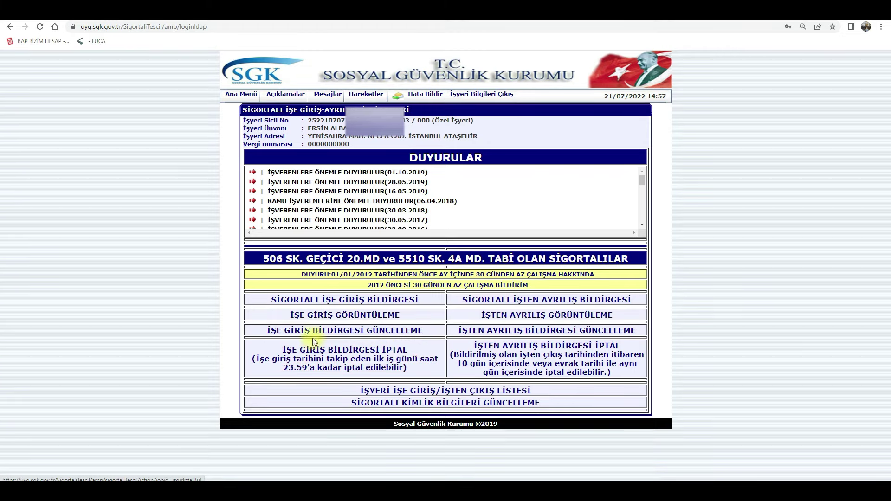
pyautogui.click(344, 302)
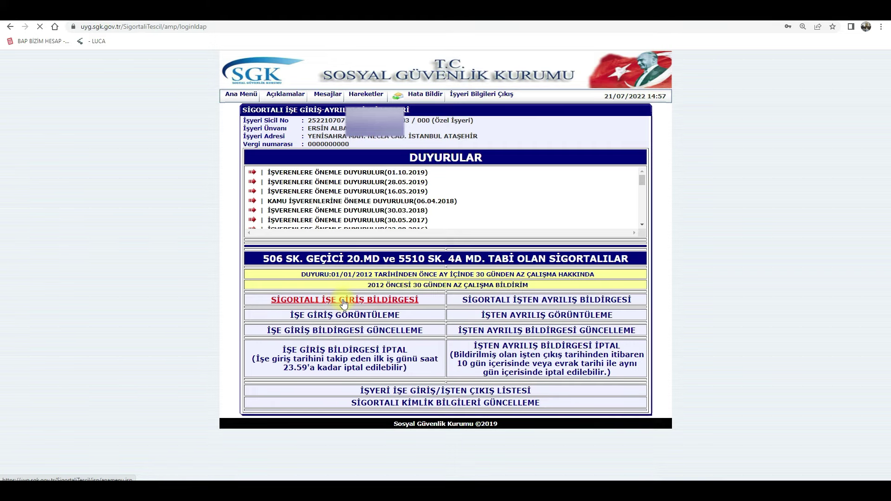
# - Find the employee by Kimlik No with Uyruğu set to TÜRKİYE, and open the employee's İşe Giriş Bildirgesi form
pyautogui.click(372, 221)
pyautogui.click(372, 221)
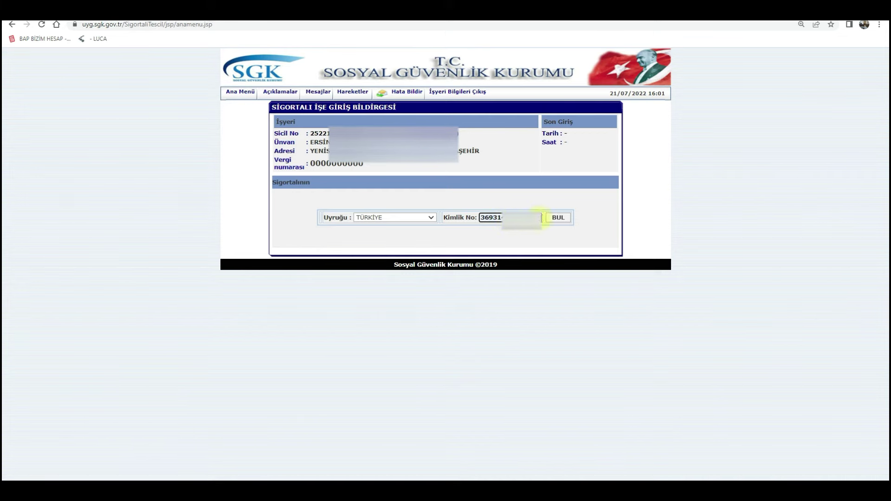
pyautogui.click(559, 218)
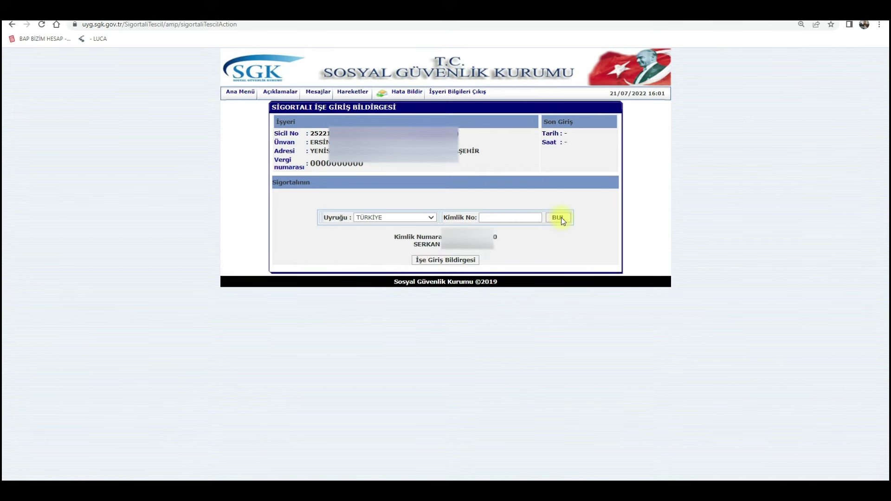
pyautogui.doubleClick(418, 243)
pyautogui.click(516, 246)
pyautogui.click(449, 260)
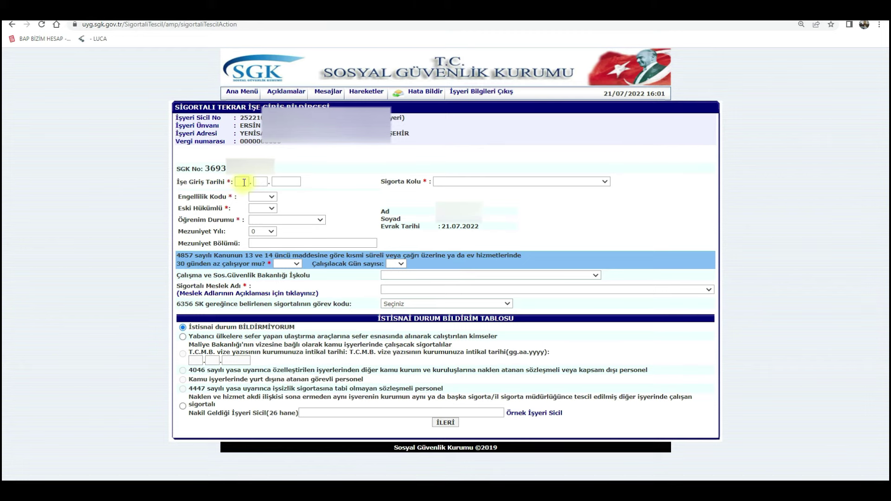
# - Set the İşe Giriş Tarihi to 20.07.2022 and the Sigorta Kolu to "0 - Tüm Sigorta Kolları (zorunlu)"
pyautogui.click(243, 182)
pyautogui.write('20072022')
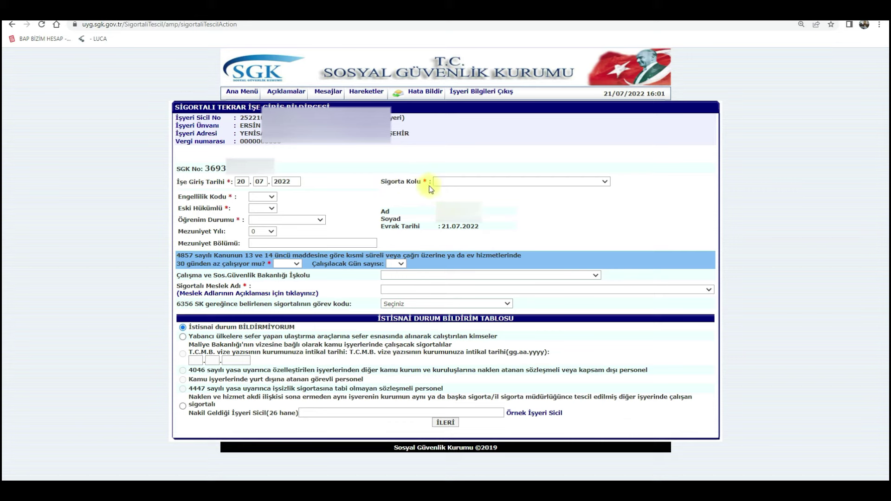
pyautogui.click(457, 182)
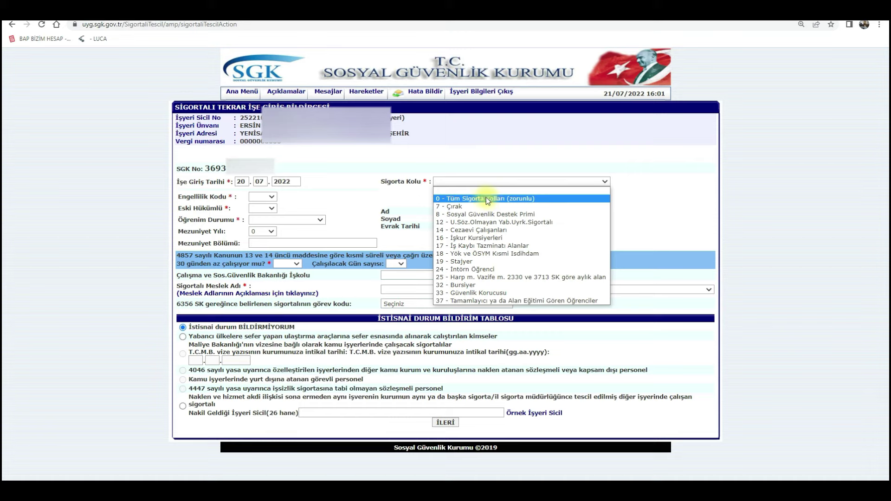
pyautogui.click(464, 199)
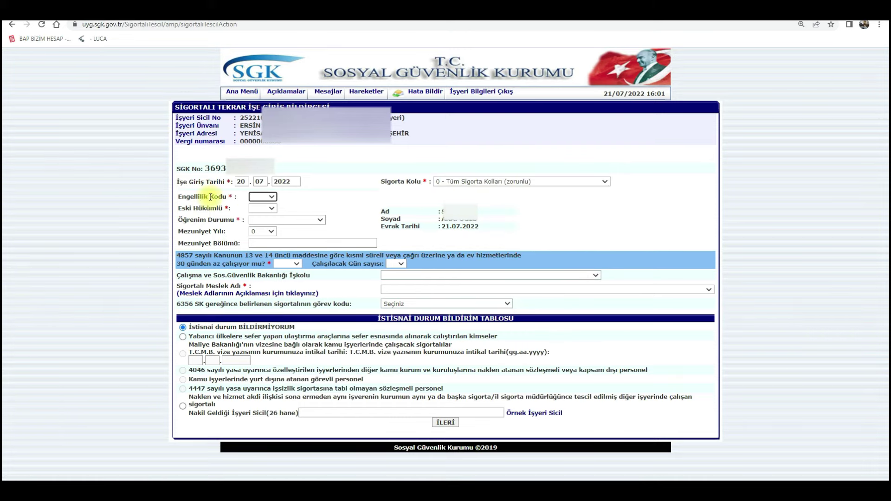
# - Set Engellilik Kodu and Eski Hükümlü to Hayır, and Öğrenim Durumu to "Ortaokul yada İ.Ö.O"
pyautogui.click(271, 197)
pyautogui.click(263, 217)
pyautogui.click(263, 210)
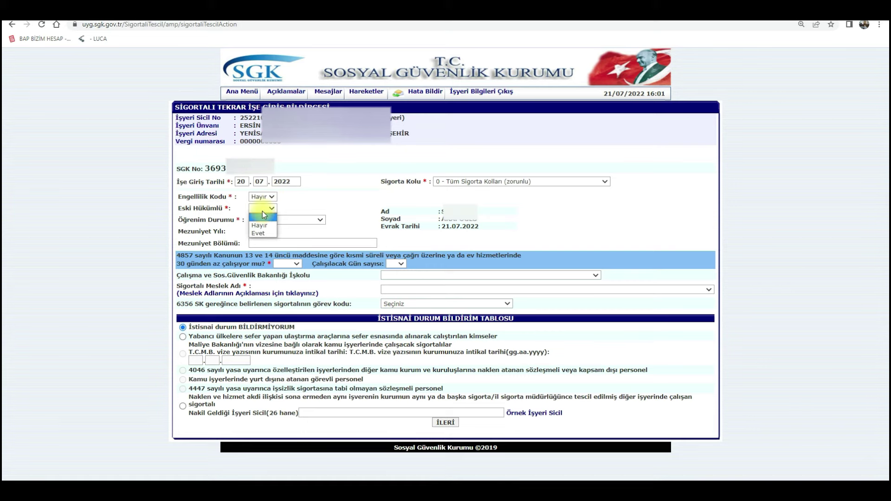
pyautogui.click(258, 229)
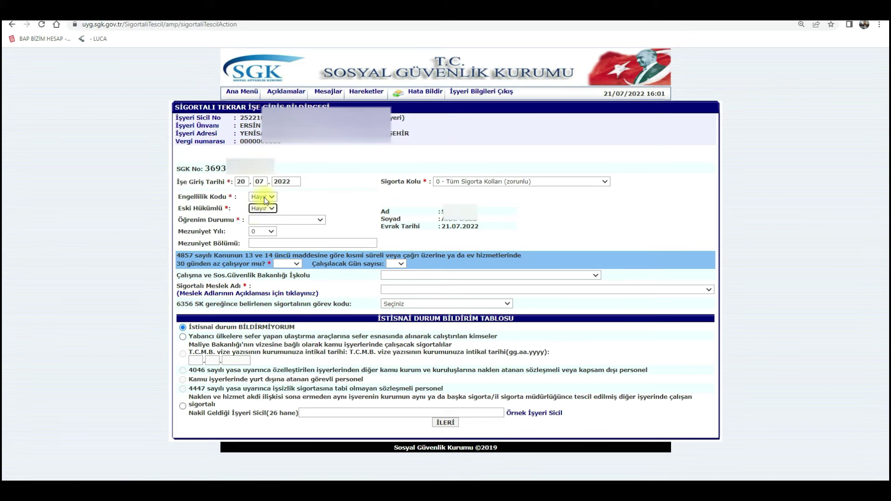
pyautogui.click(265, 221)
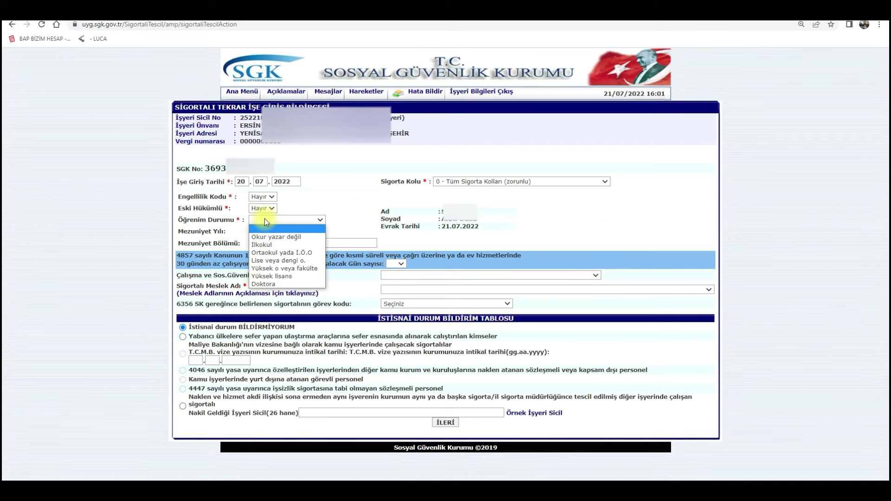
pyautogui.click(271, 255)
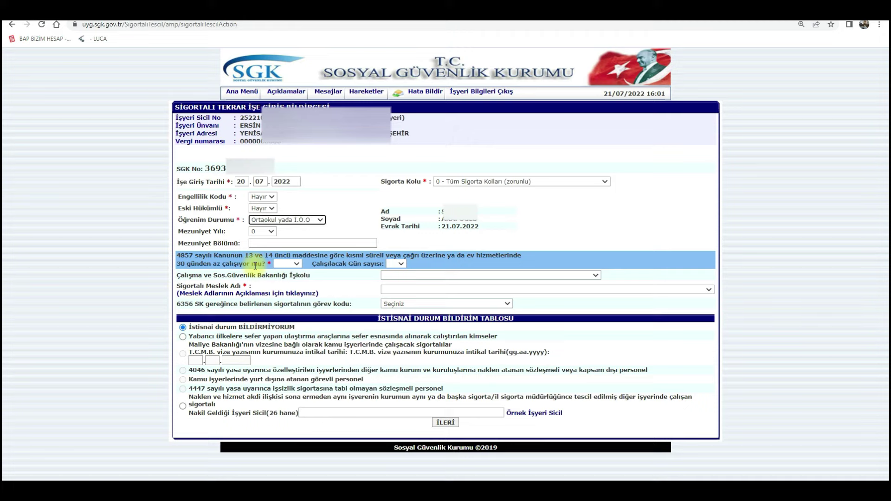
# - Answer Hayır to "30 günden az çalışıyor mu?" and look through the Çalışılacak Gün sayısı options without choosing one
pyautogui.click(292, 265)
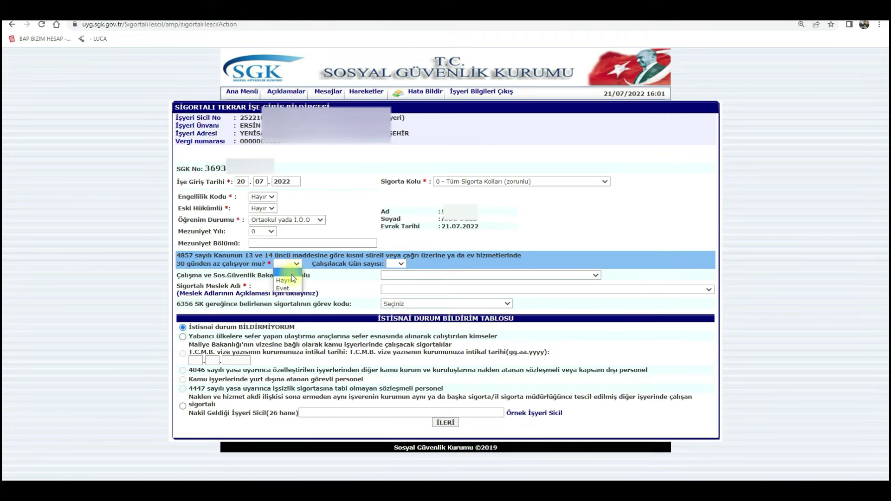
pyautogui.click(287, 278)
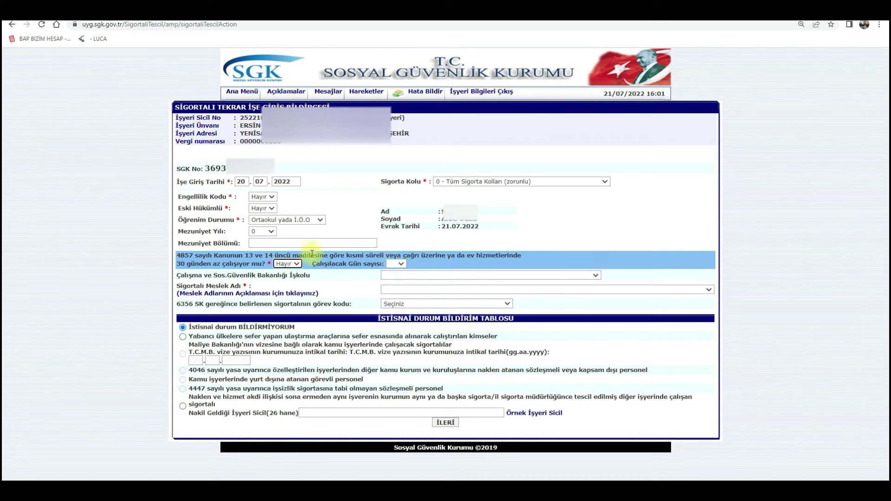
pyautogui.click(395, 263)
pyautogui.scroll(-3, 397, 348)
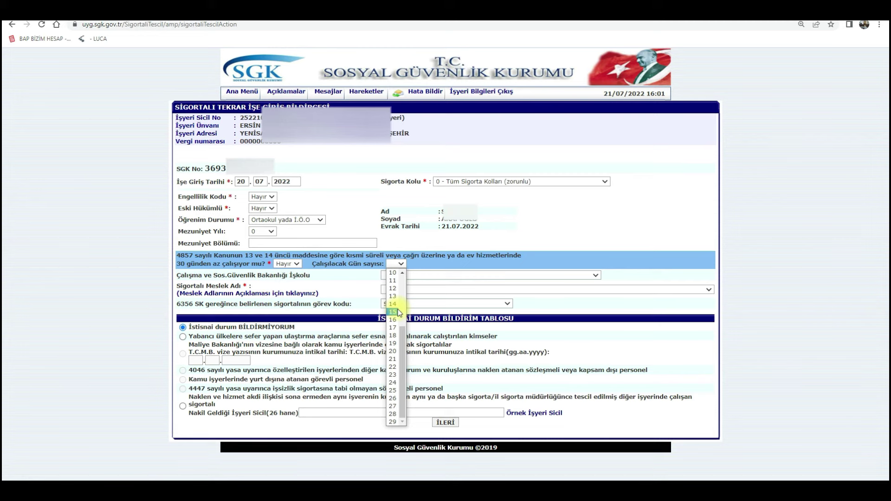
pyautogui.click(52, 236)
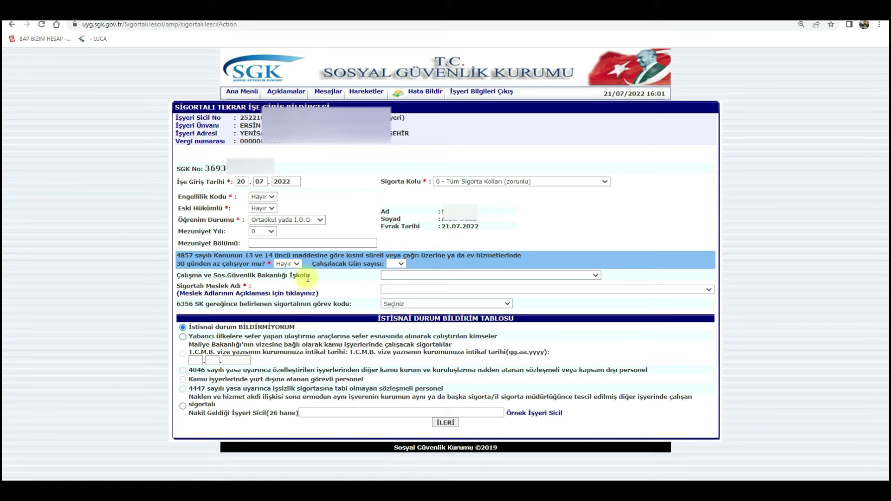
# - Set the Çalışma ve Sos.Güvenlik Bakanlığı İşkolu to 15-TAŞIMACILIK and the Sigortalı Meslek Adı to "Şoför-Yük Taşıma -- 8332.02"
pyautogui.click(398, 276)
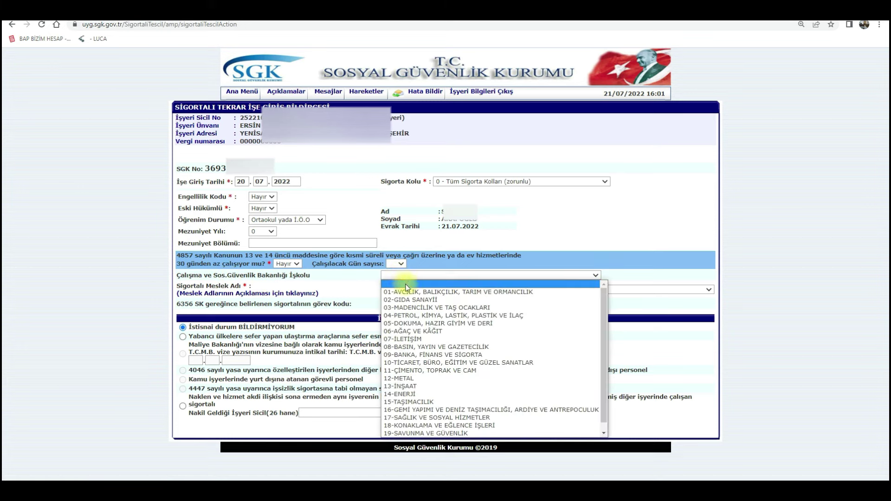
pyautogui.click(400, 403)
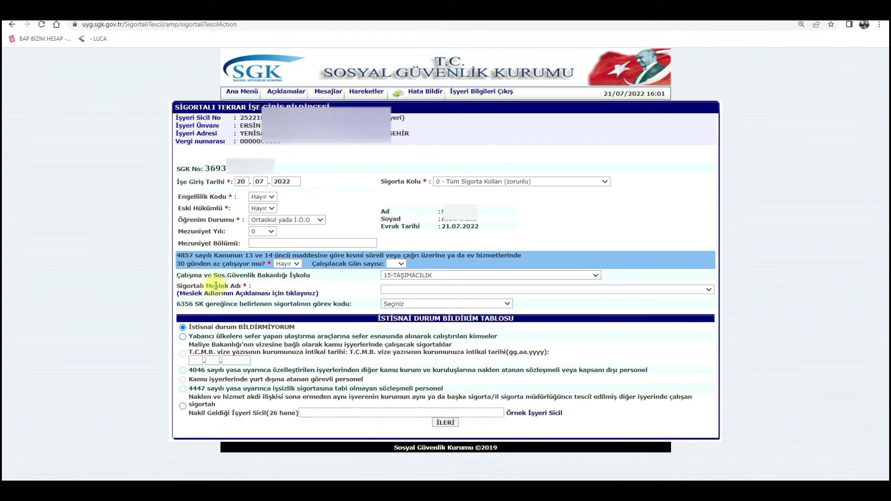
pyautogui.click(403, 290)
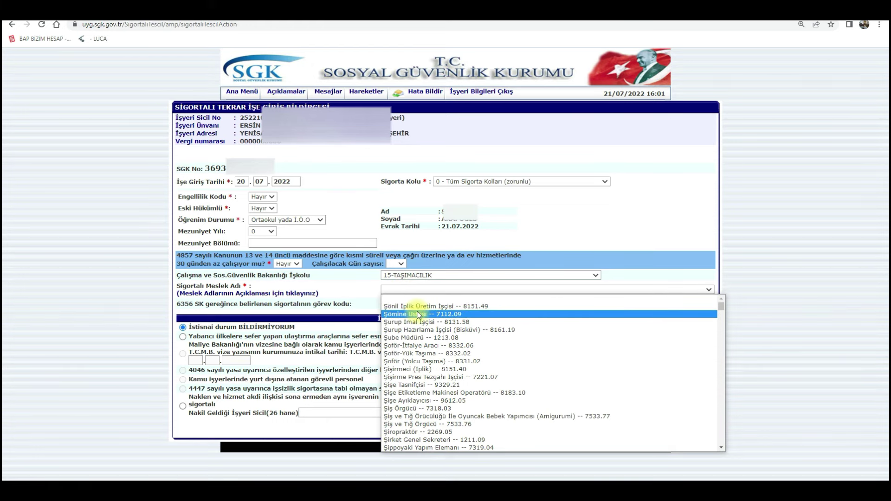
pyautogui.write('şo')
pyautogui.scroll(-1, 422, 325)
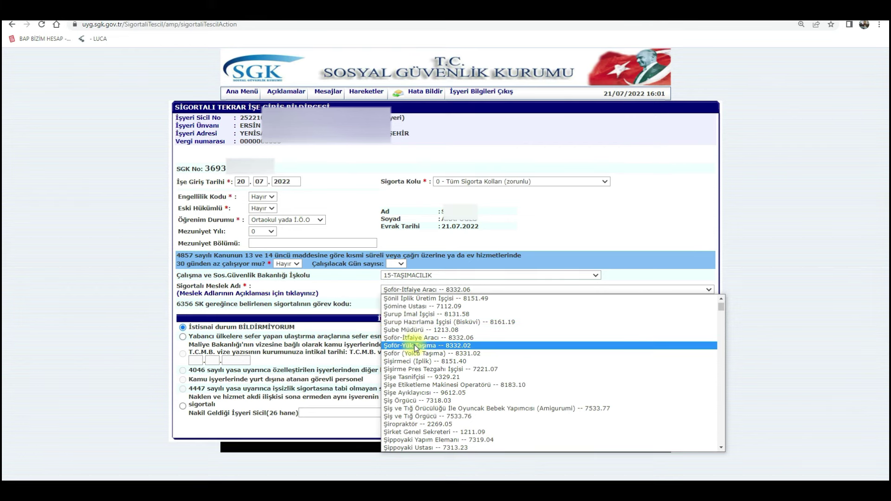
pyautogui.click(406, 345)
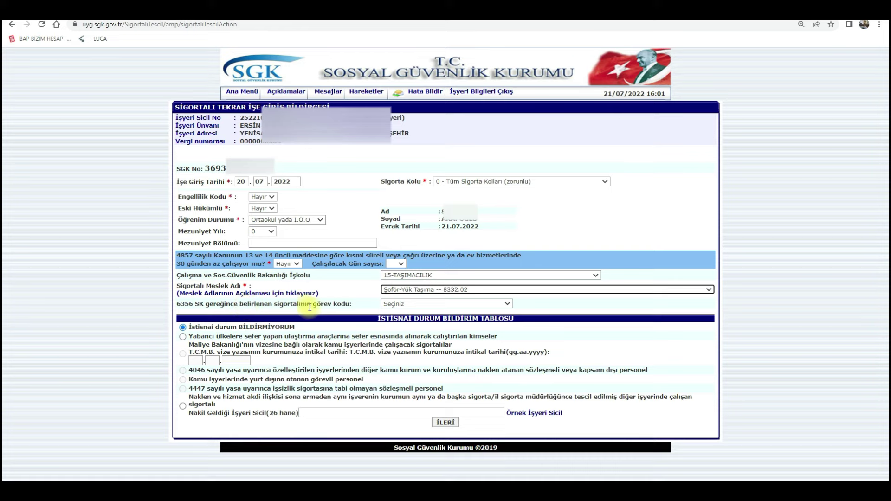
# - Set the sigortalının görev kodu to "02 - İşçi" and submit the completed form for review
pyautogui.click(397, 304)
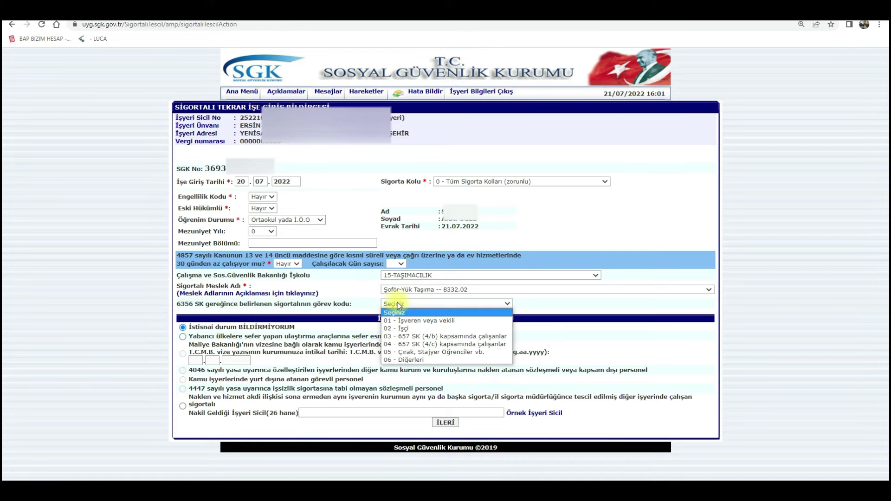
pyautogui.click(407, 329)
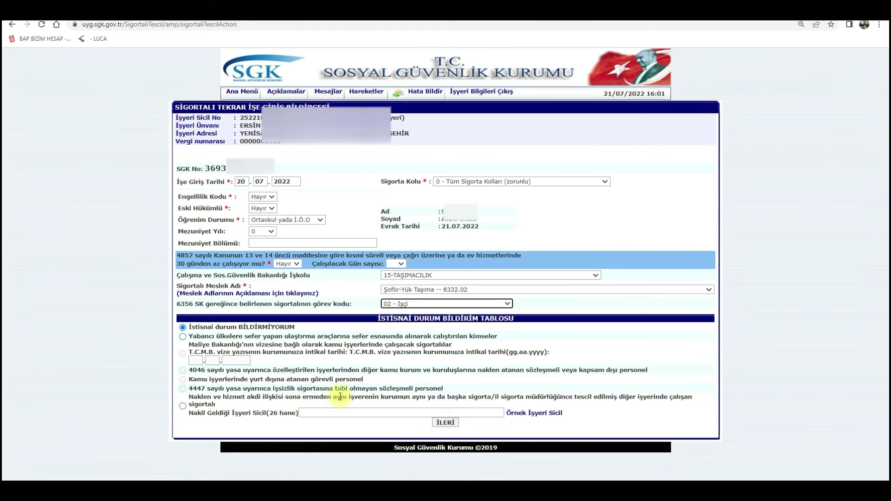
pyautogui.click(444, 423)
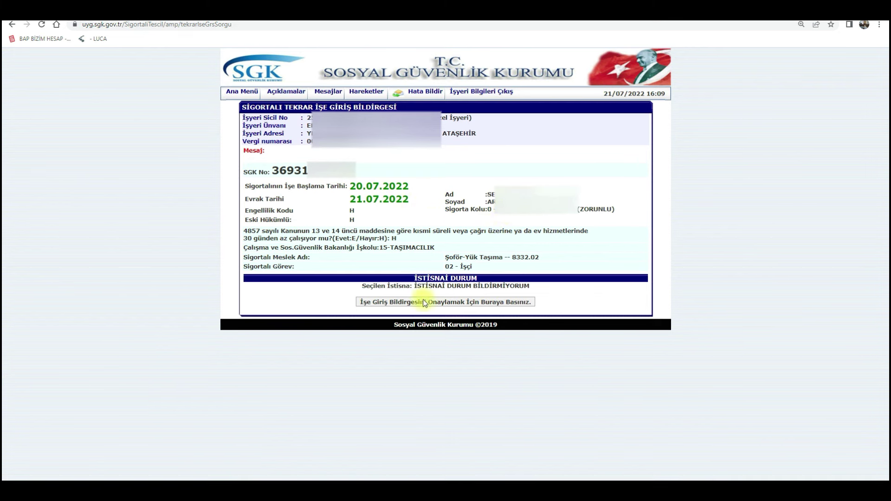
# - Approve the İşe Giriş Bildirgesi and confirm the approval
pyautogui.click(458, 303)
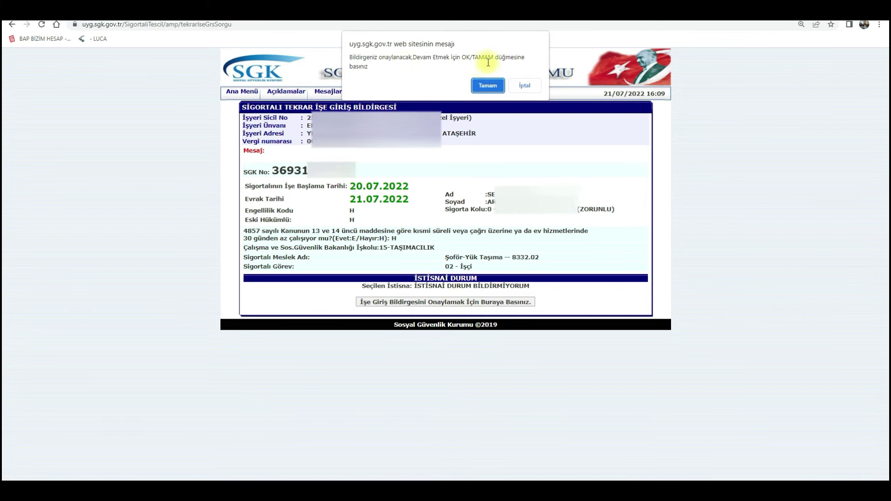
pyautogui.click(488, 86)
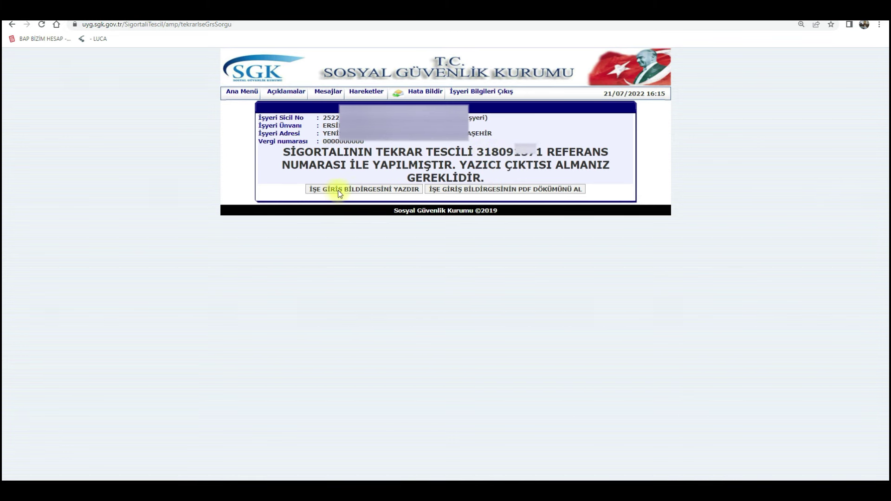
# - Open the printable Sigortalı İşe Giriş Bildirgesi and look through it from start to end
pyautogui.click(377, 189)
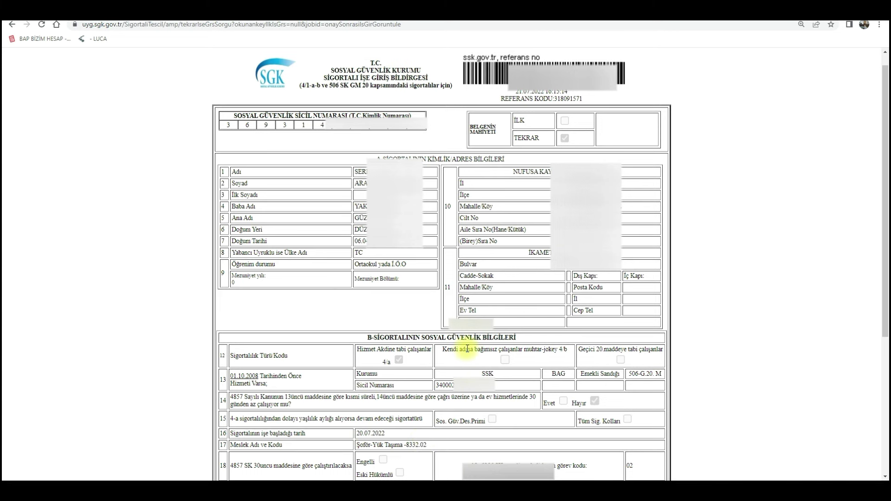
pyautogui.scroll(-5, 468, 349)
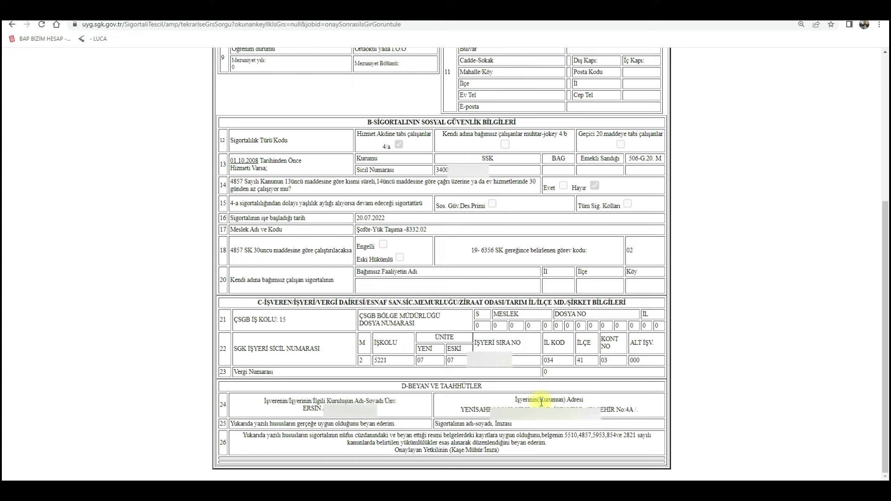
pyautogui.scroll(5, 541, 402)
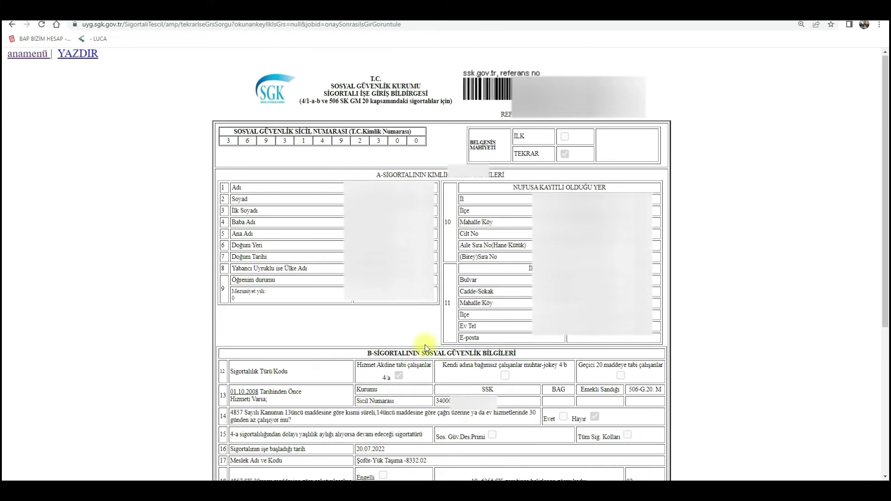